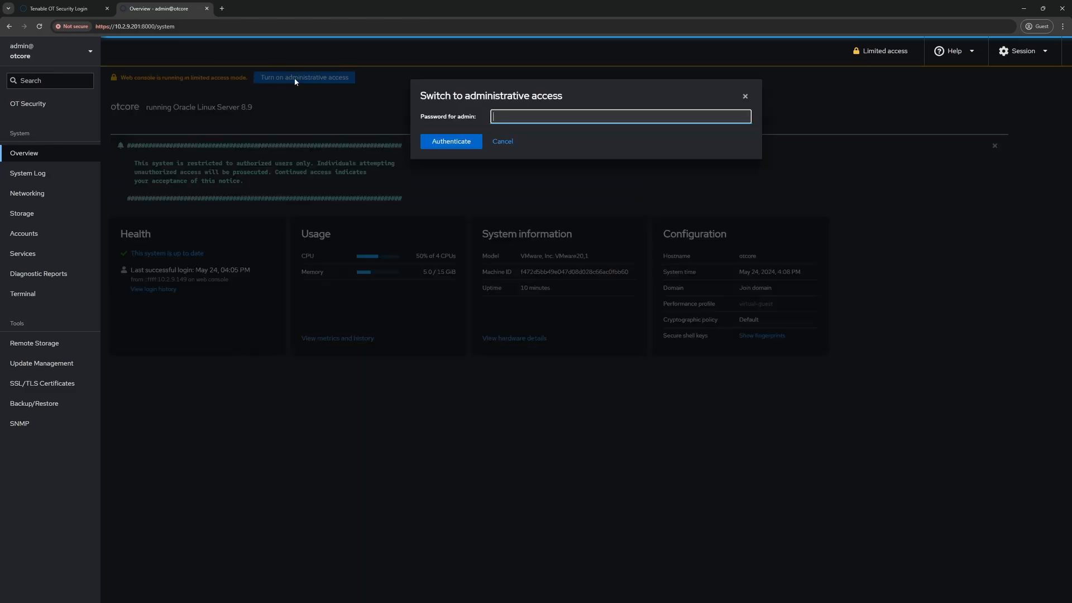
Step: Authenticate with the admin account password to switch the web console to administrative access
text(•••••••••••••)
key(Return)
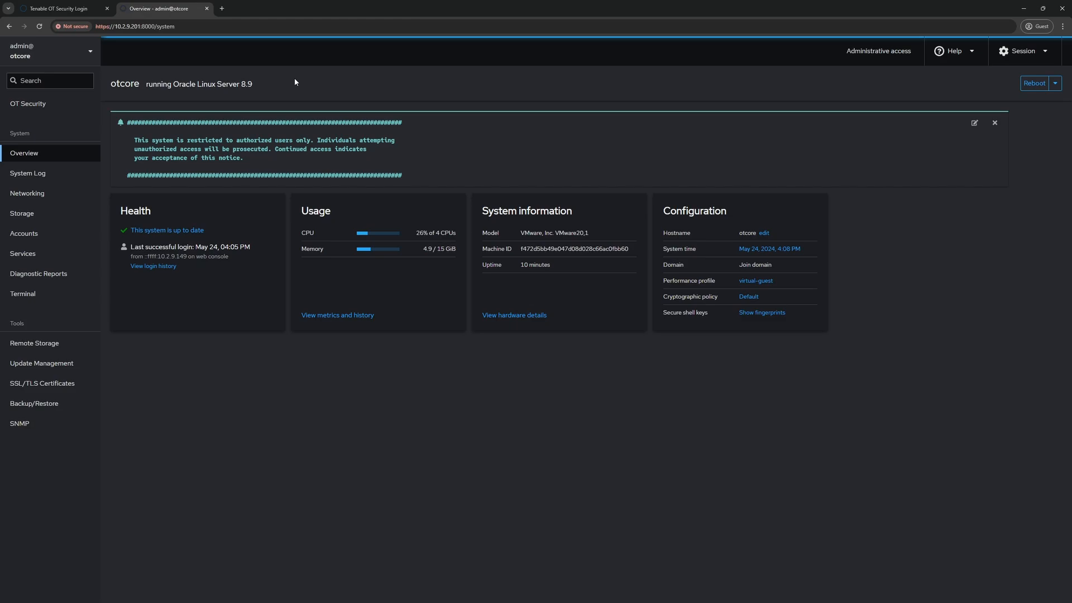
double_click(674, 233)
Step: Review the IPv4 address, gateway and DNS server settings of the nic0 network interface without changing them
click(44, 200)
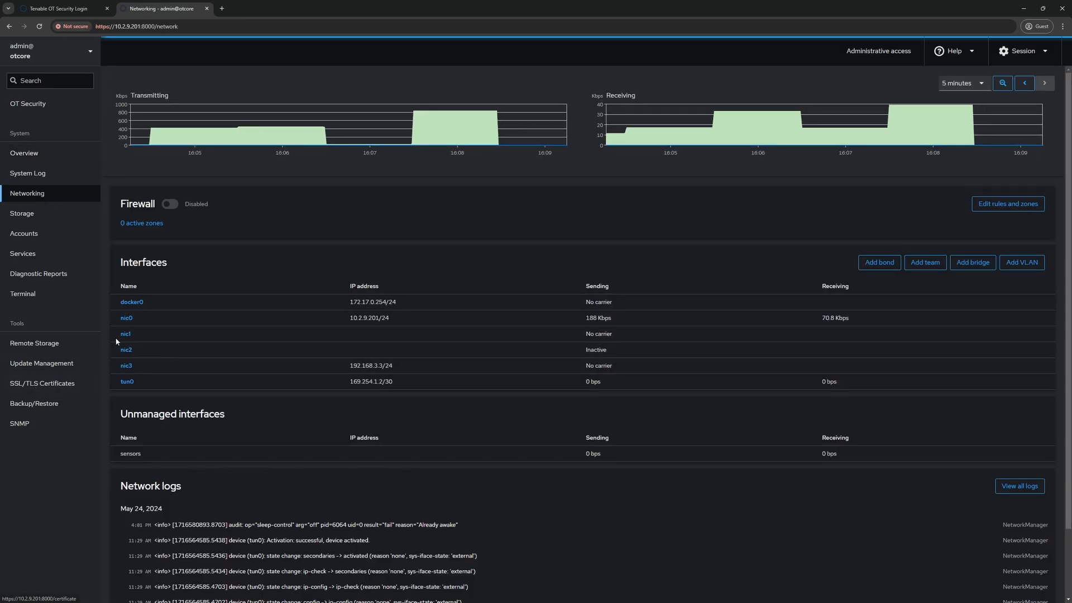
click(128, 318)
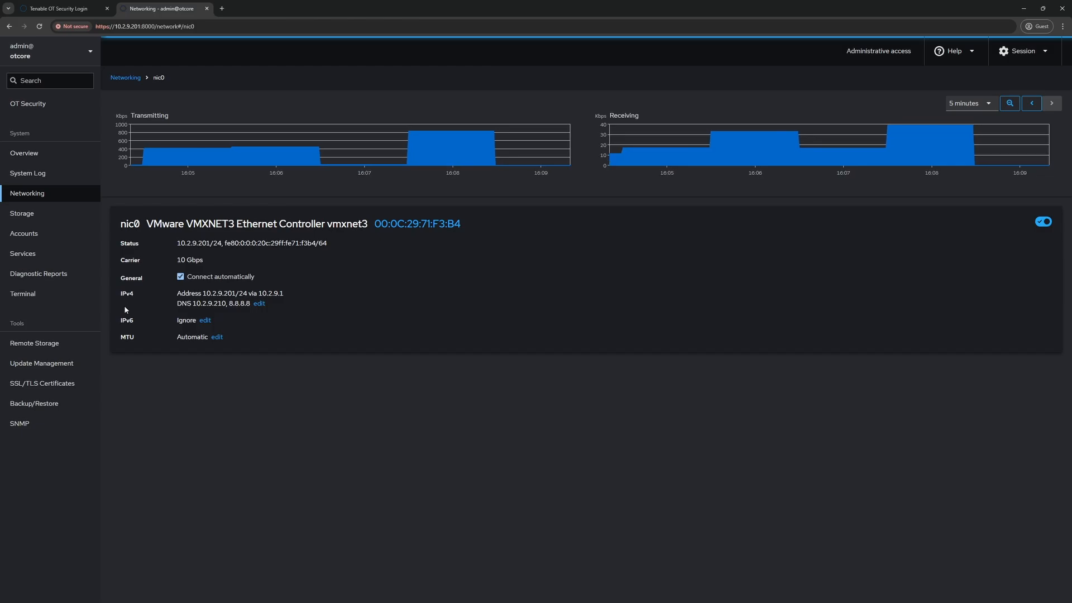
click(259, 304)
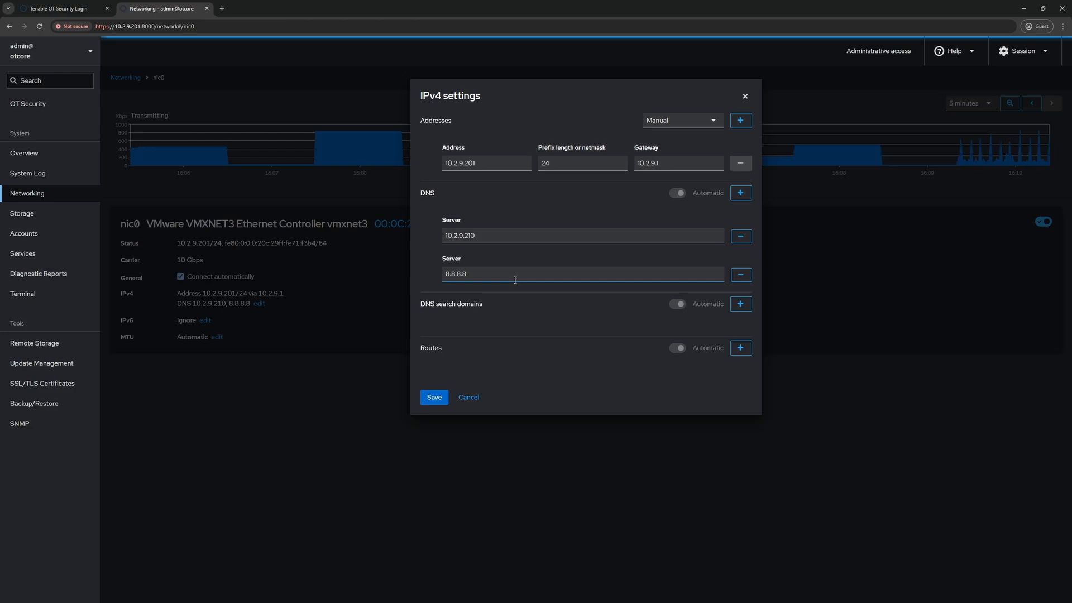
click(476, 400)
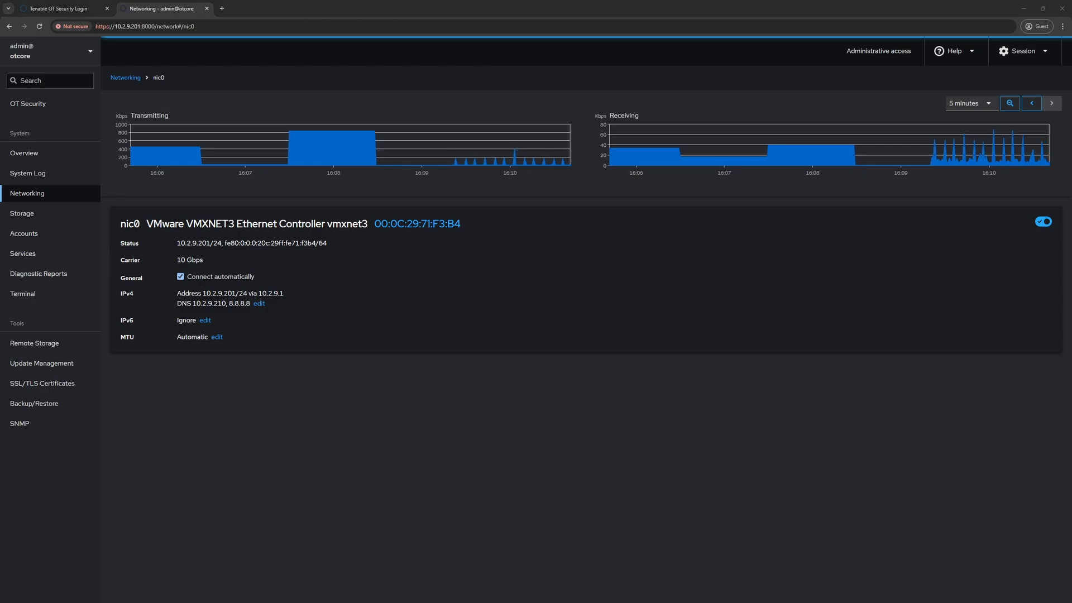
Step: Switch to the Remote Desktop Connection window showing DNS Manager and set its zoom to 125%
drag(0, 112, 435, 27)
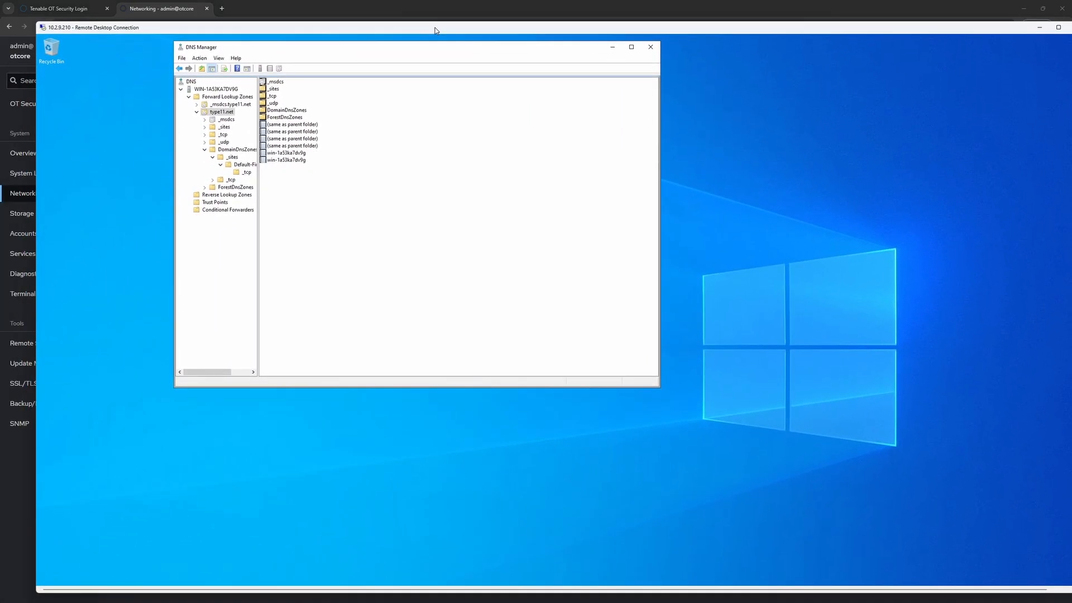
right_click(270, 30)
mouse_move(311, 94)
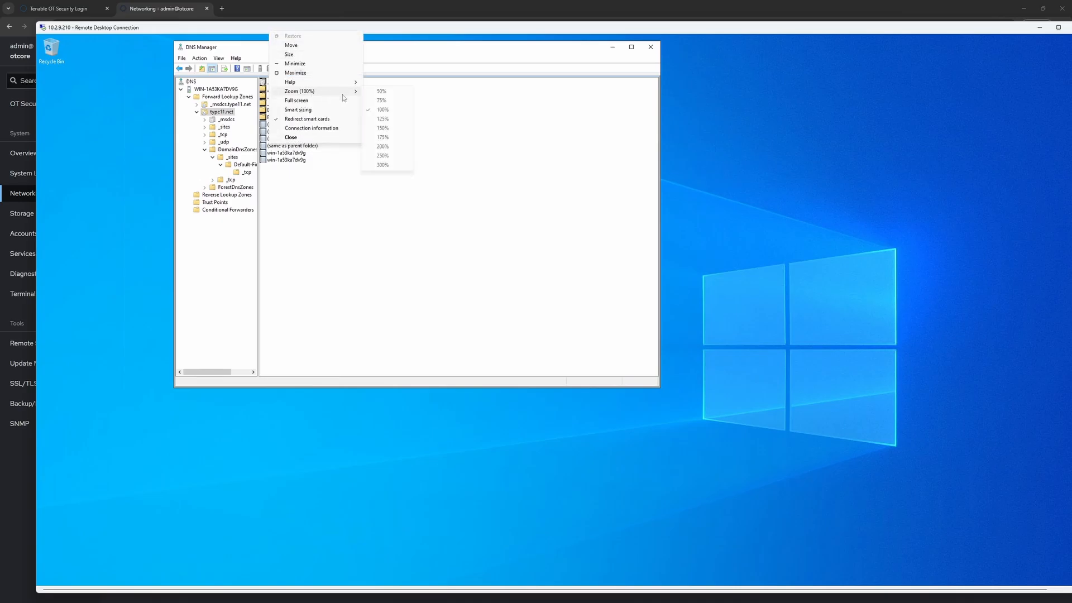
click(383, 119)
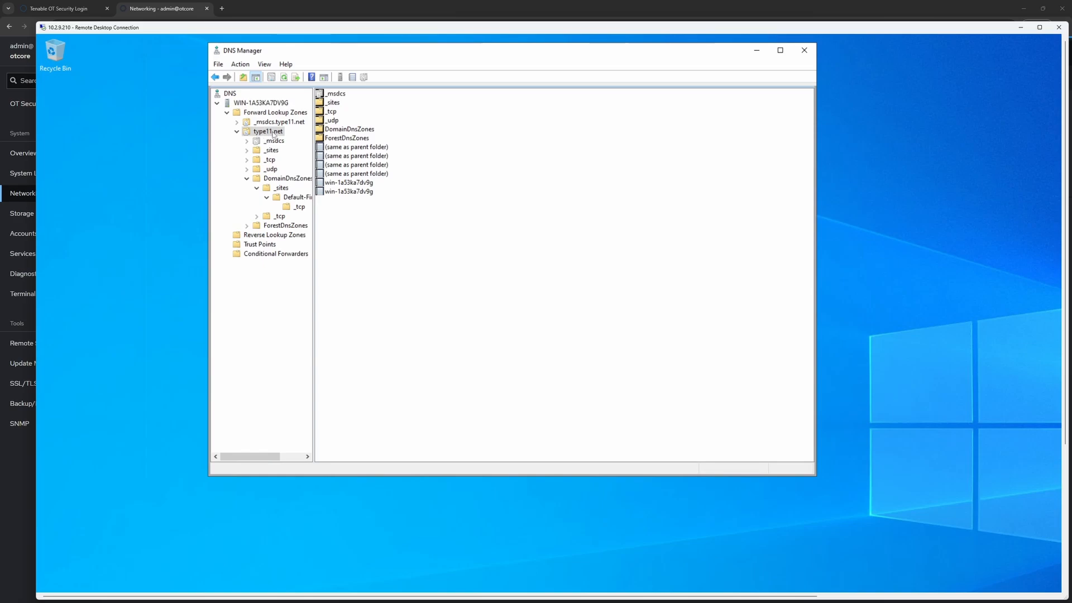
Step: Add a host (A) record named otcore with IP address 10.2.9.201 to the type11.net forward lookup zone
right_click(432, 264)
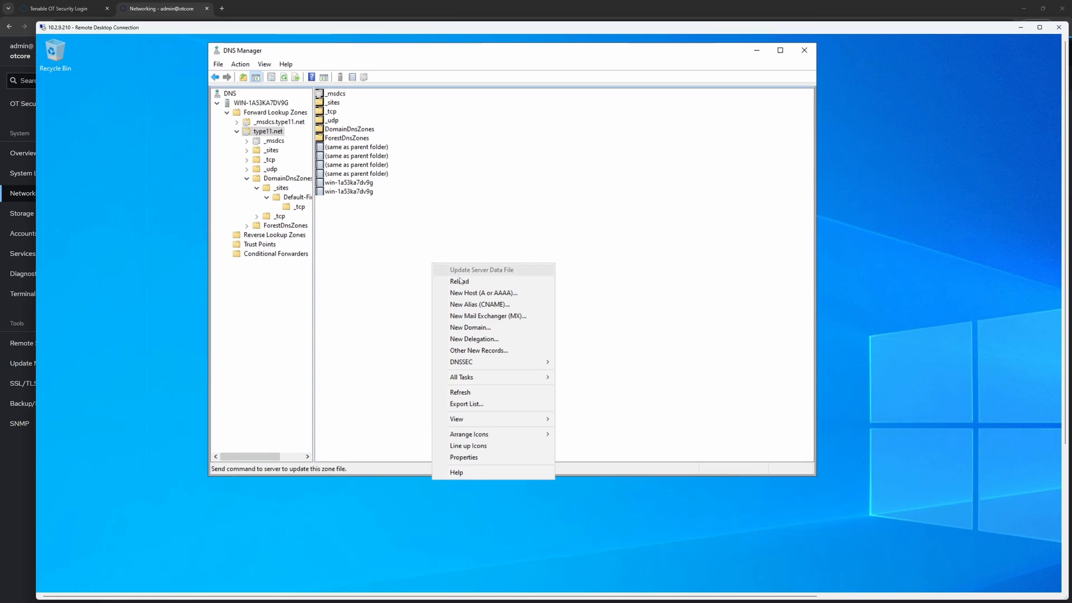
click(468, 295)
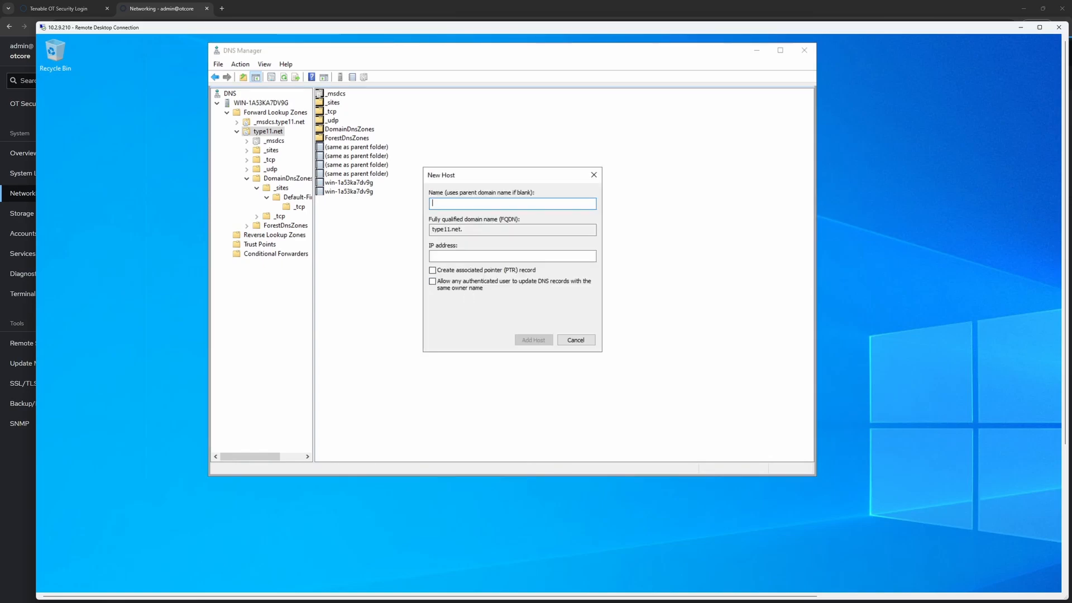
text(otcore)
click(492, 256)
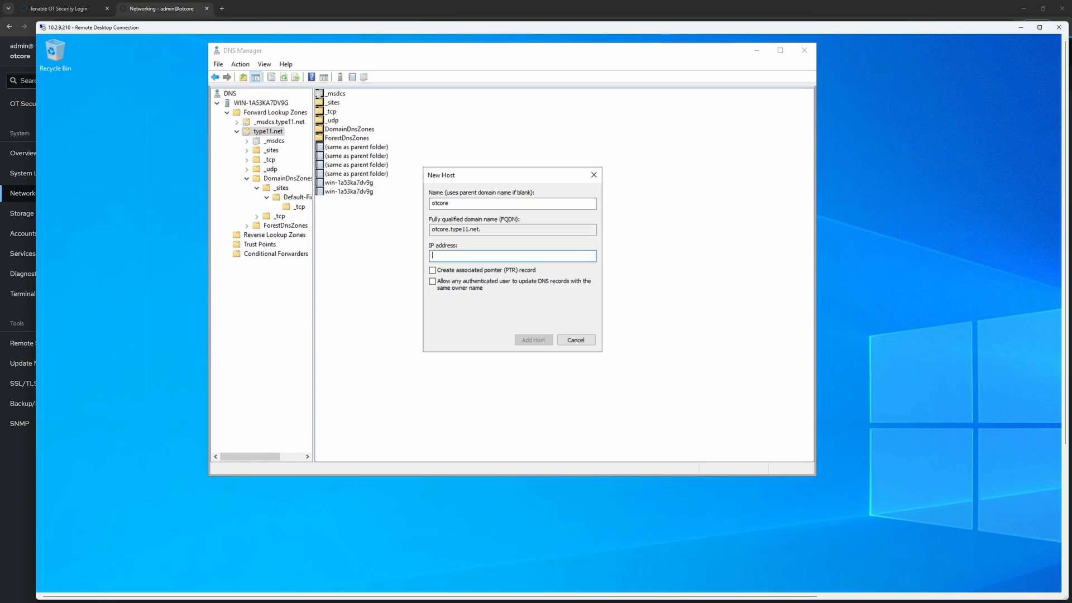
text(10.2.9.201)
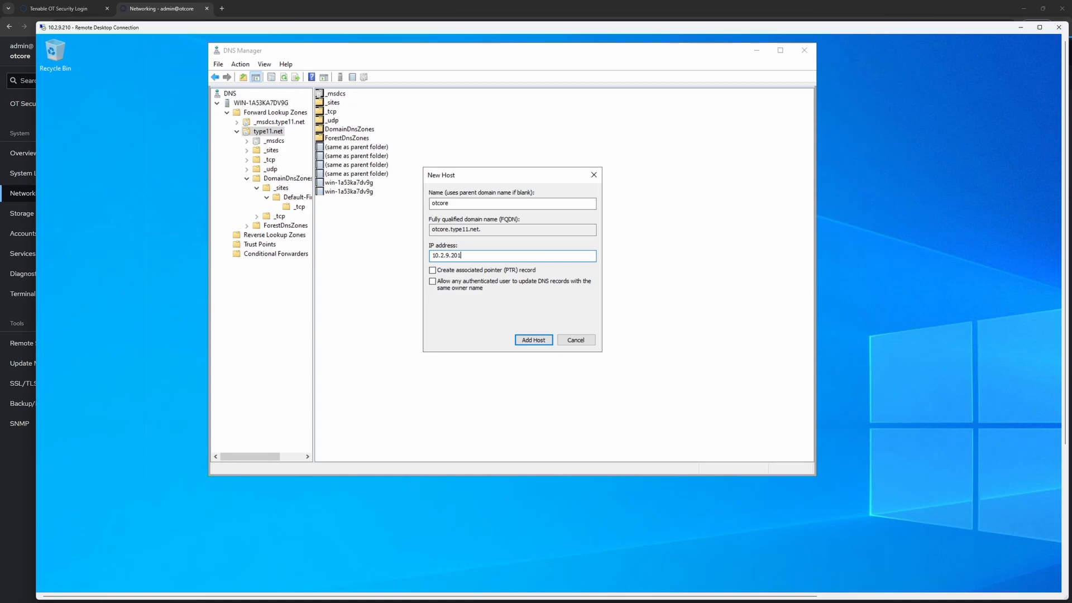
click(530, 341)
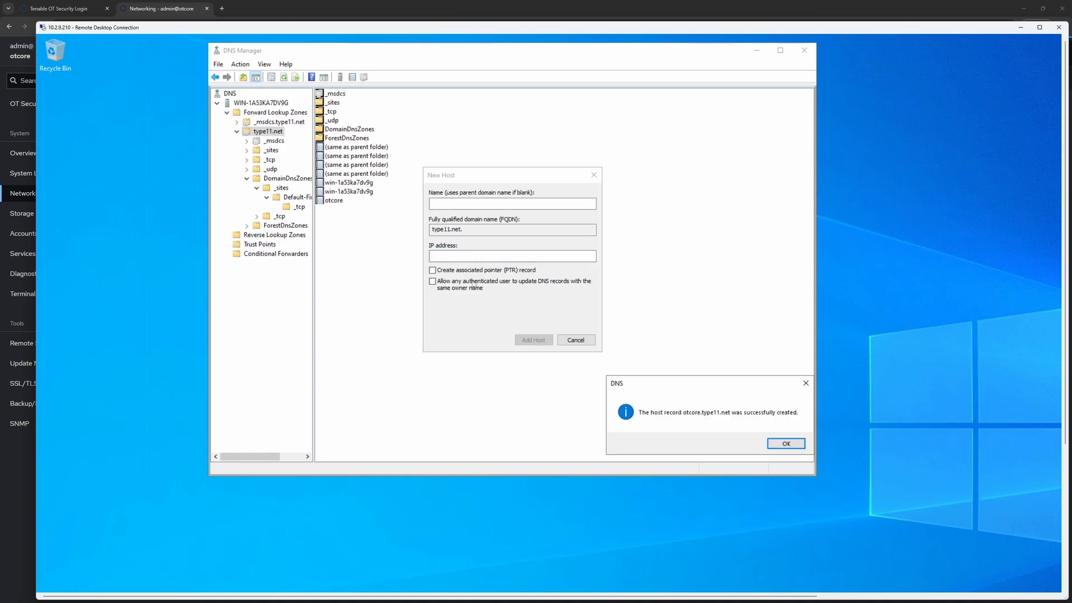
click(787, 446)
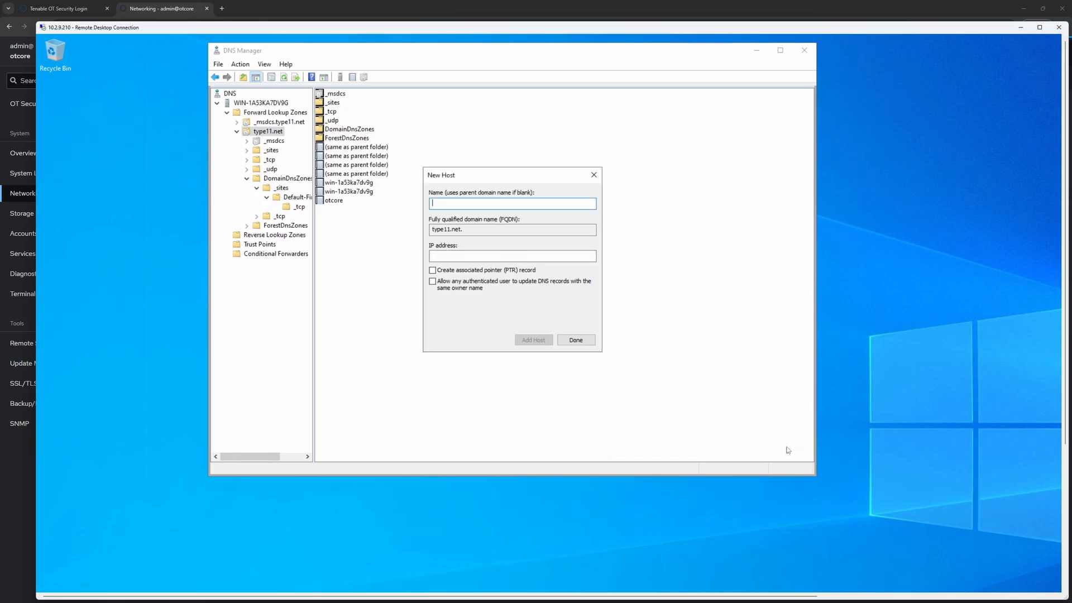
click(584, 341)
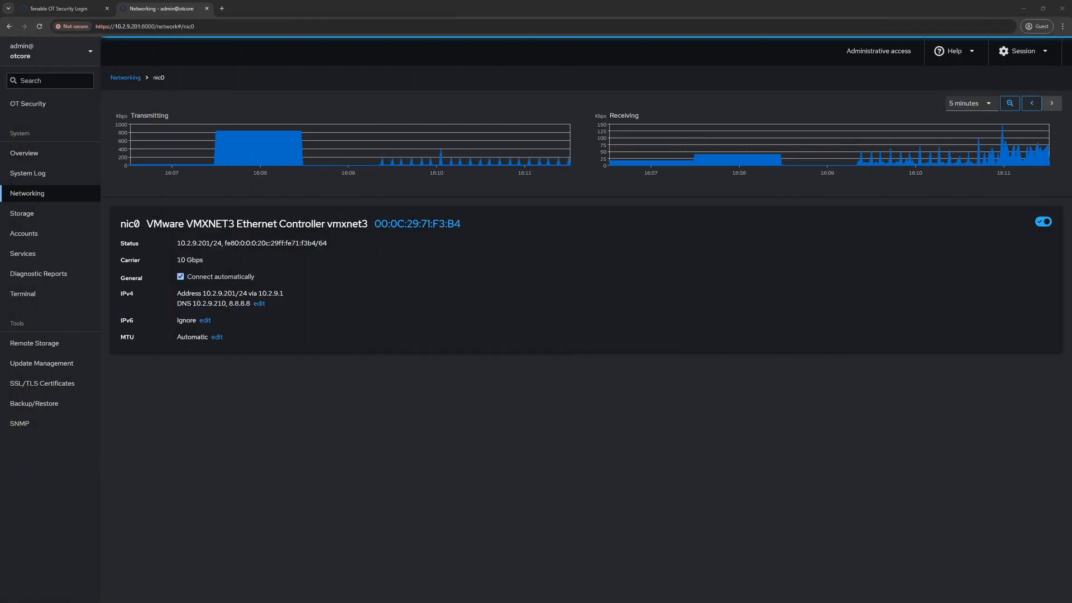
Step: Ping otcore.type11.net from the web console's terminal to check name resolution, and stop the ping after several replies
click(15, 295)
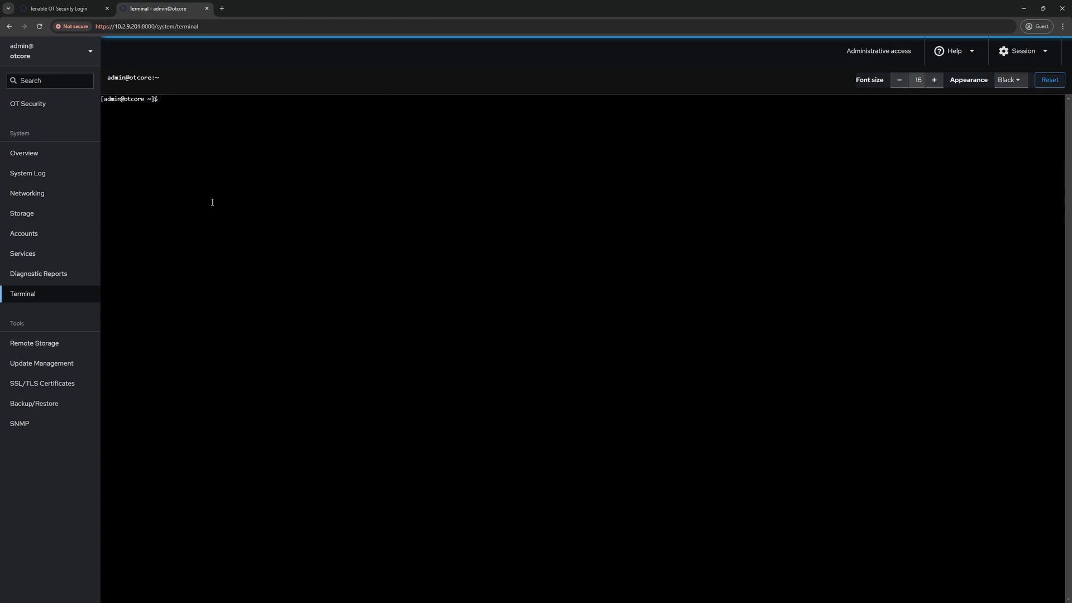
text(pi)
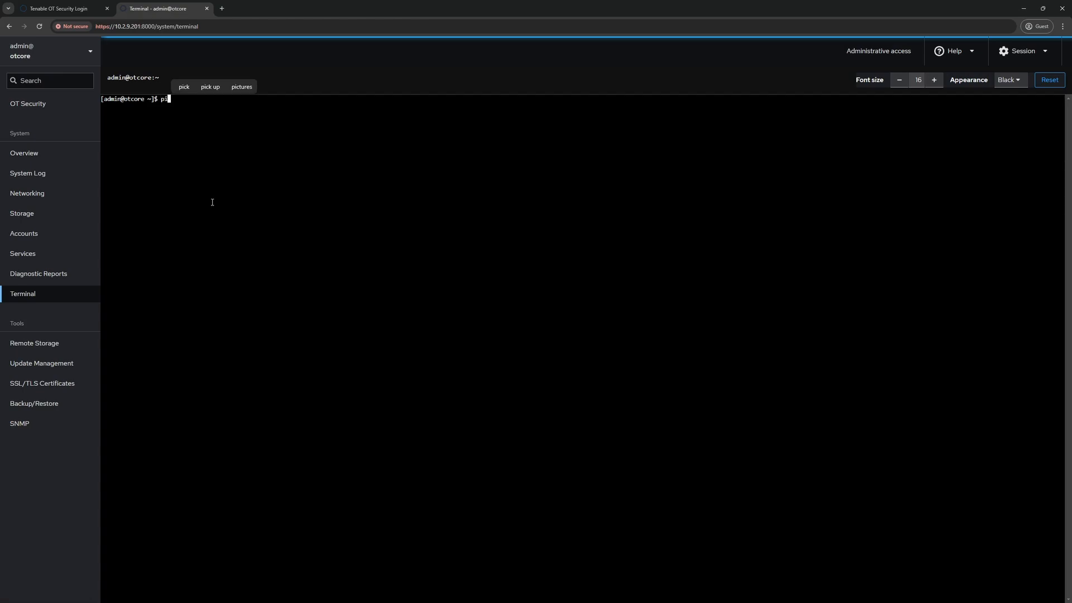
text(ng otcore)
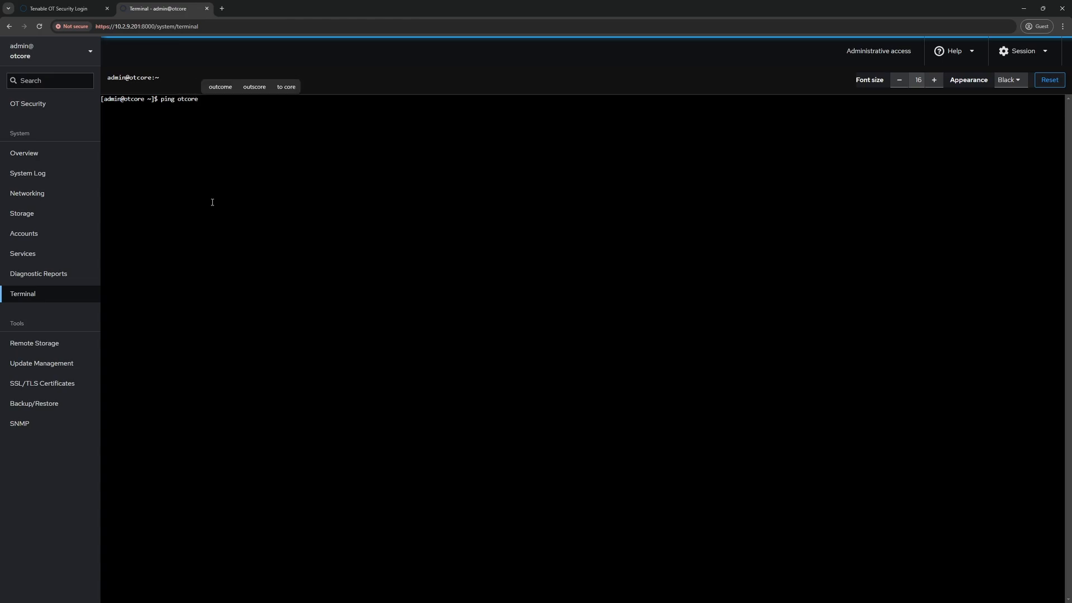
text(.type11.net)
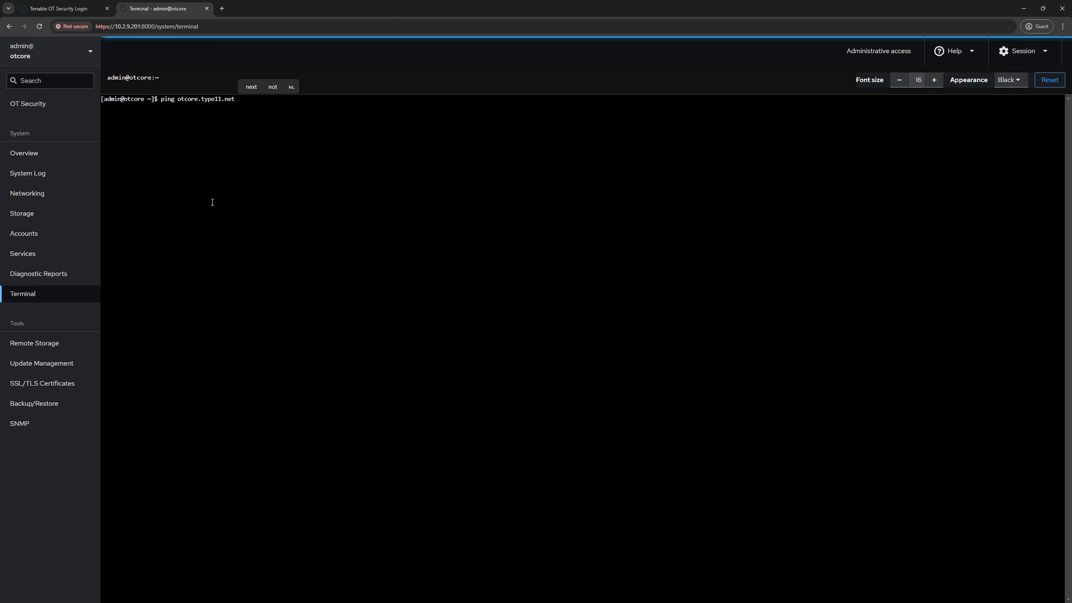
key(Return)
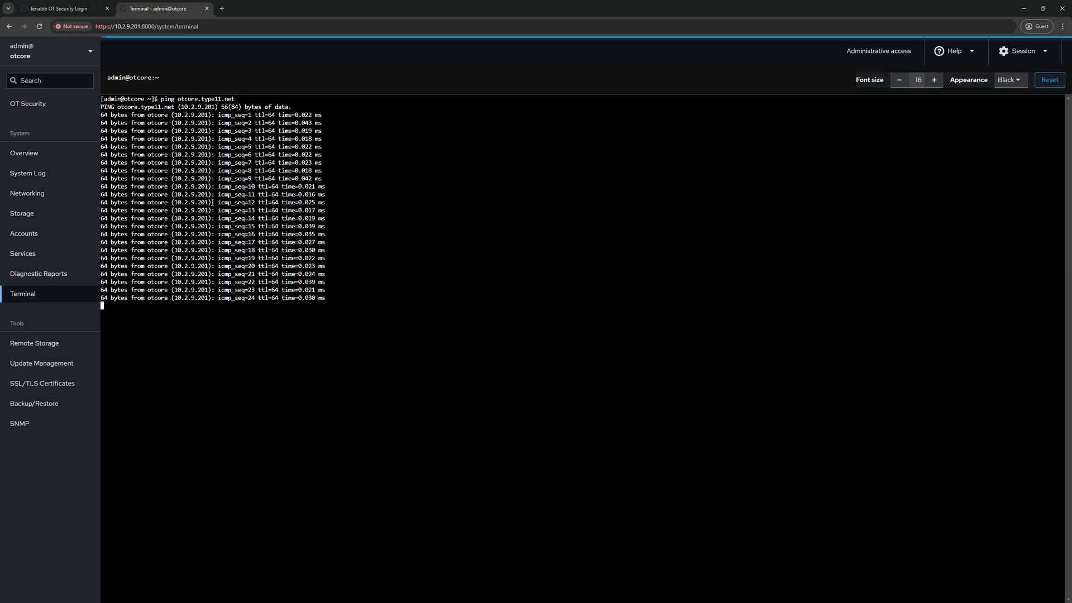
key(ctrl+c)
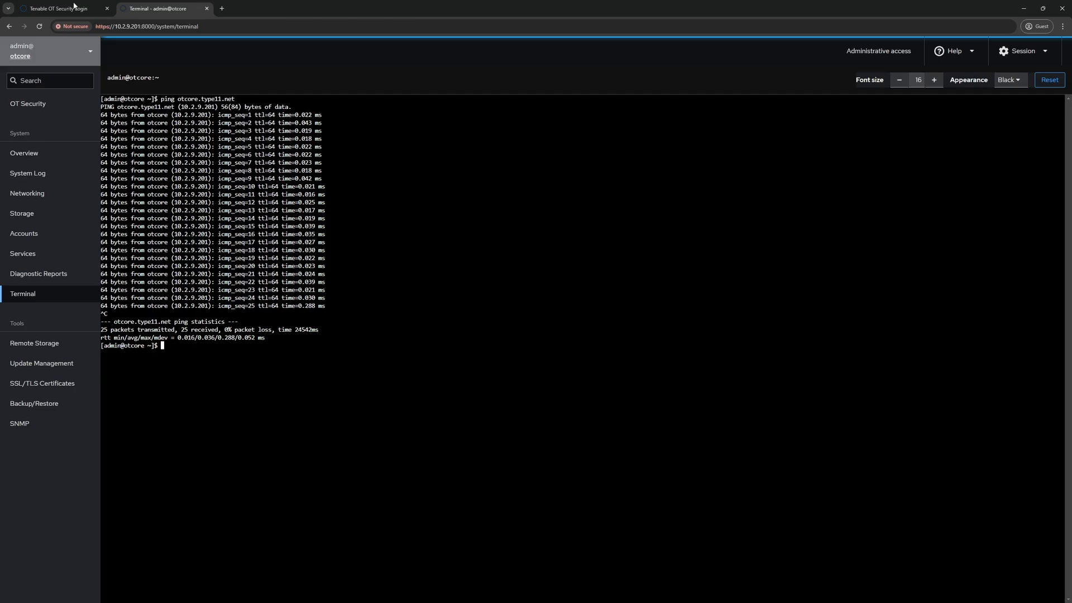
Step: Try to reach the OT Security login by name at otcore.type11.net in a new browser tab, proceeding past the certificate warning
click(38, 10)
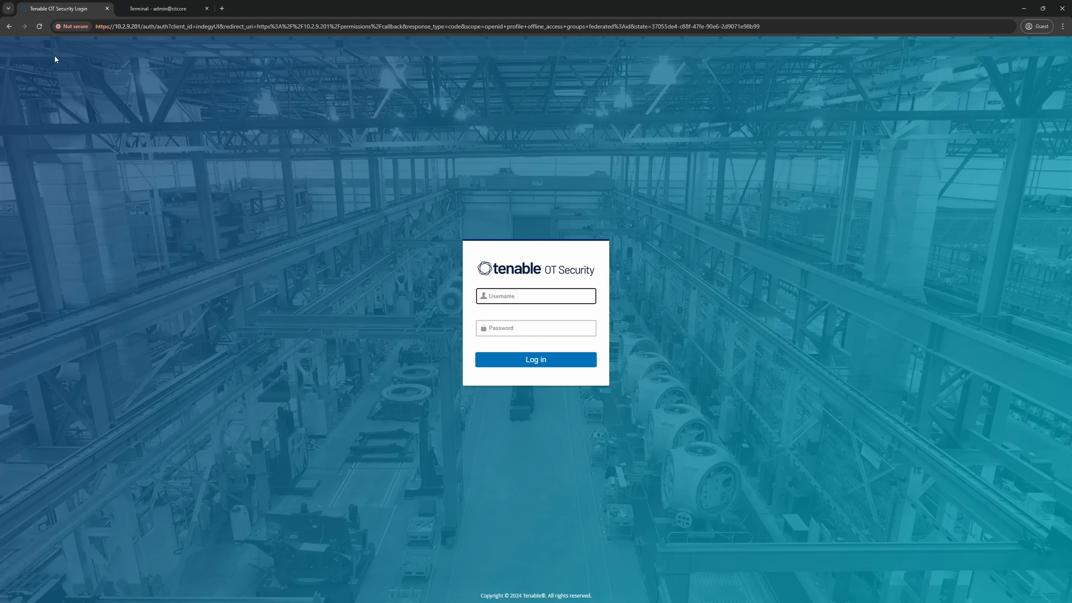
drag(115, 26, 140, 25)
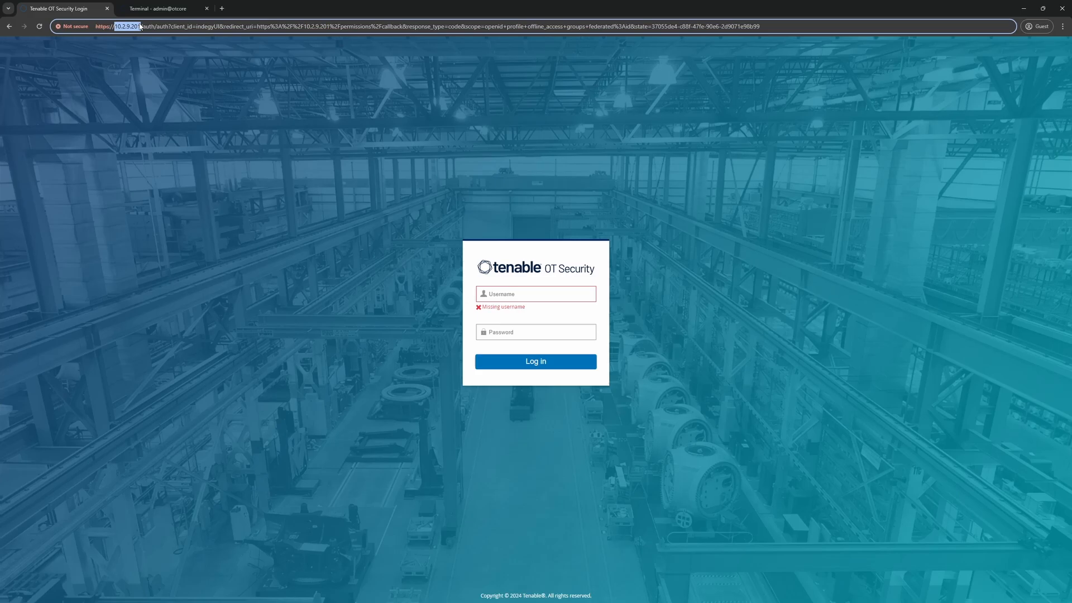
click(219, 11)
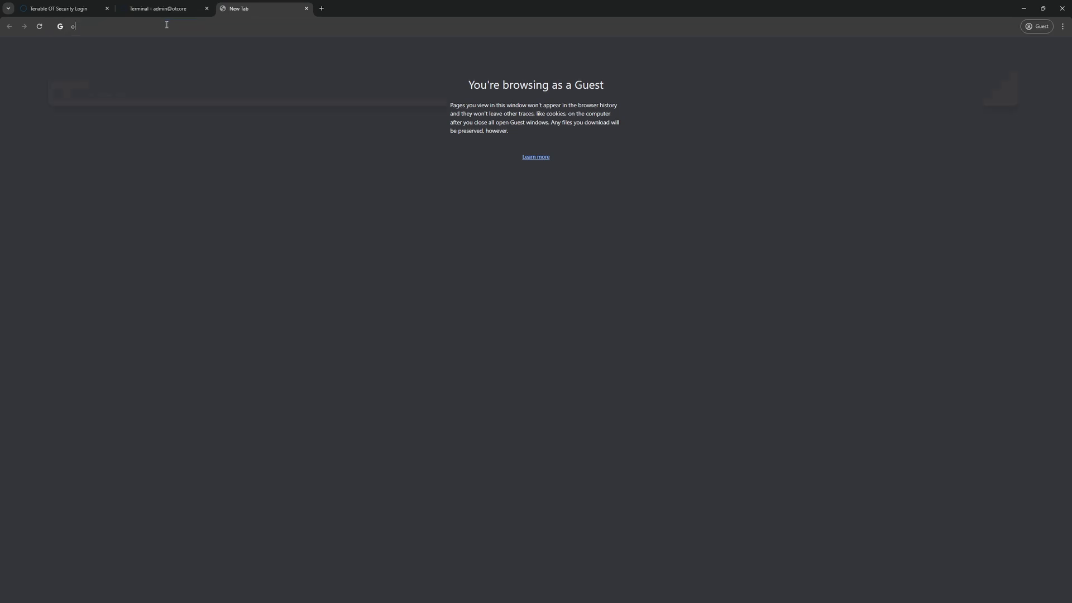
text(otcore)
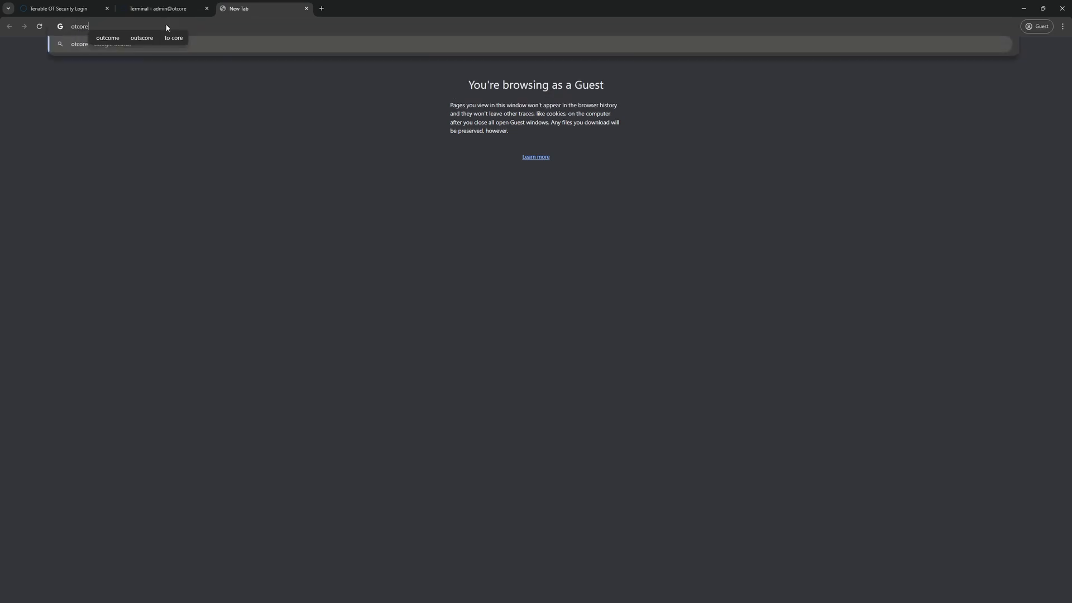
text(.type11.net)
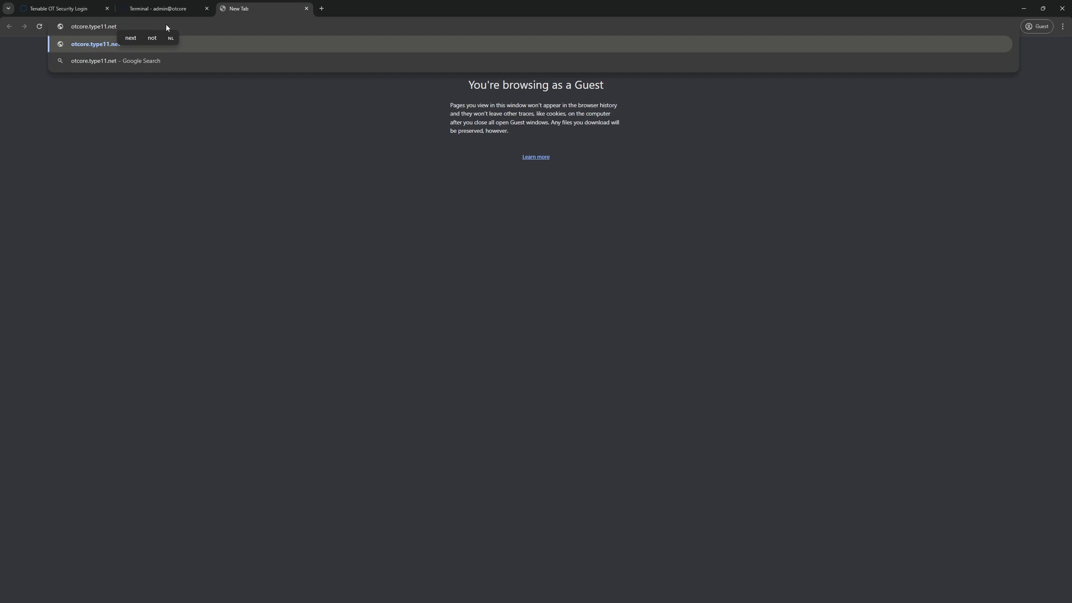
key(Return)
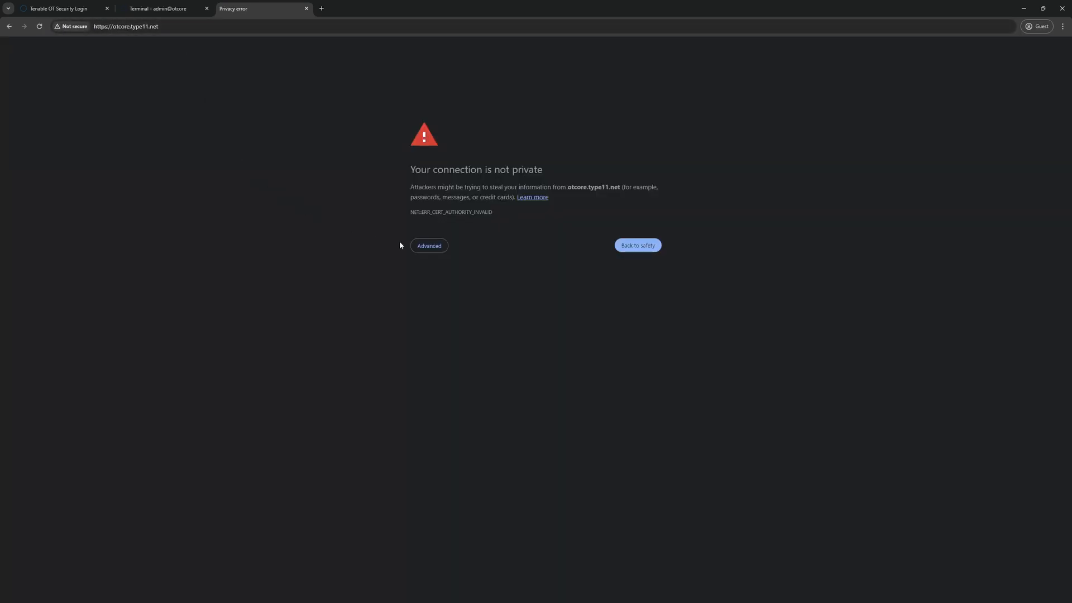
click(428, 246)
click(442, 311)
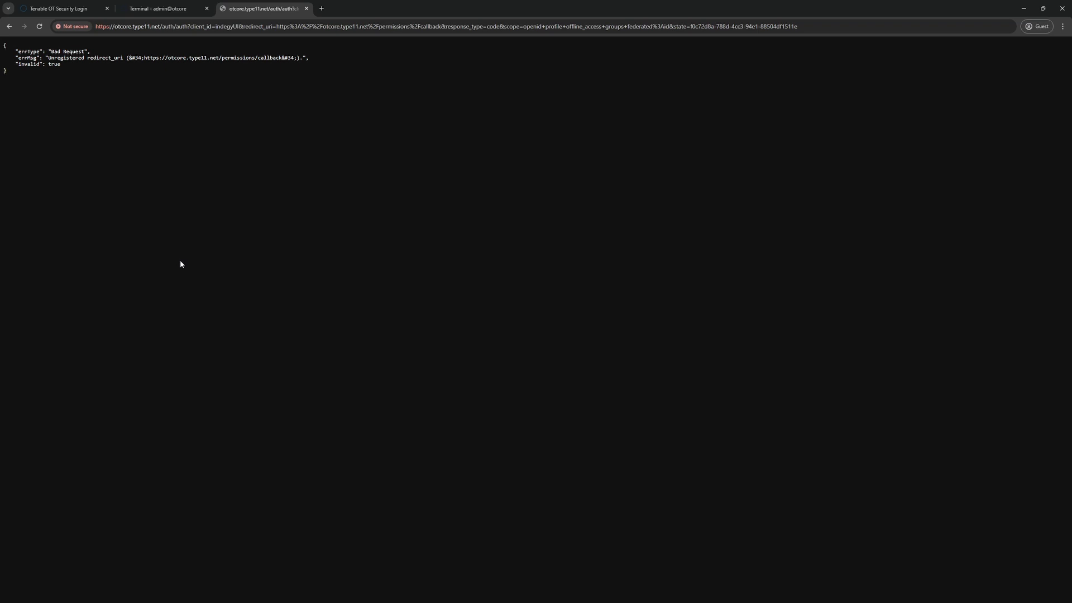
Step: Log in to Tenable OT Security on its 10.2.9.201 page as otadmin with the account password
click(48, 8)
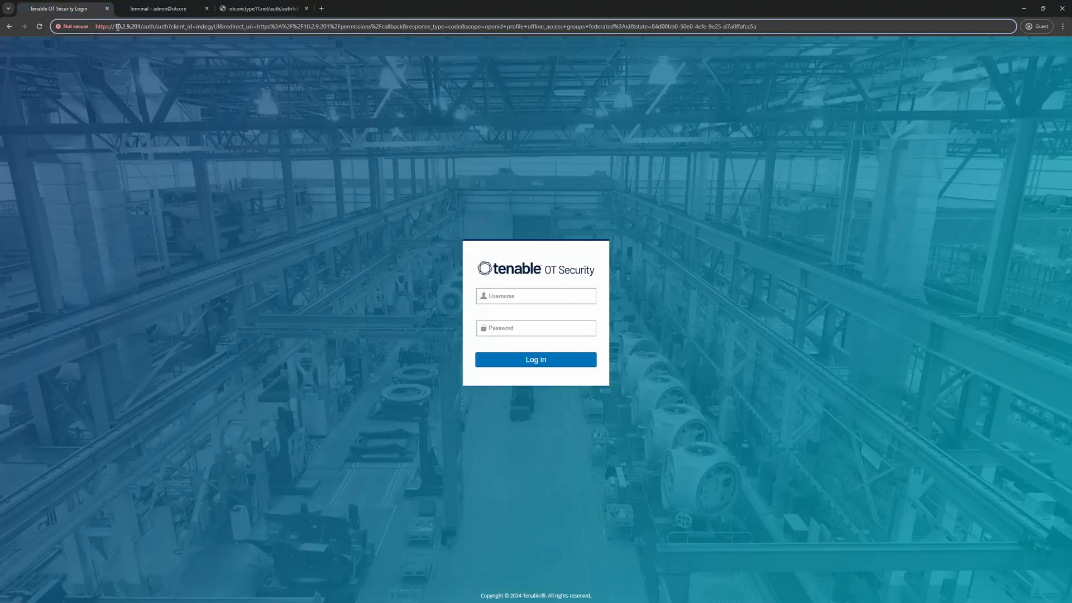
drag(115, 26, 142, 26)
click(506, 296)
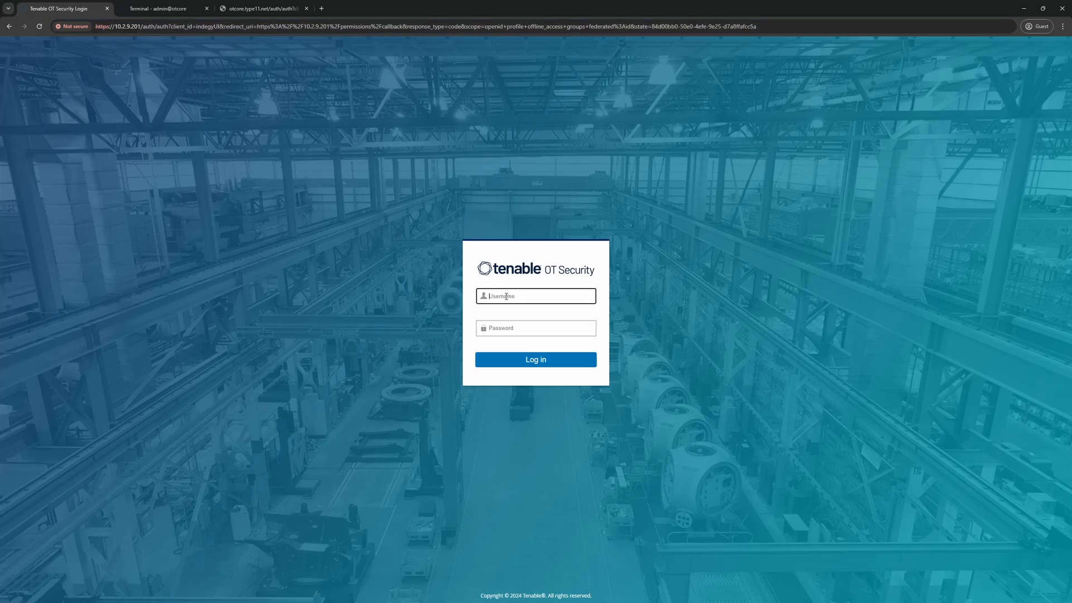
text(otadmin)
key(Tab)
text(••••••••••••)
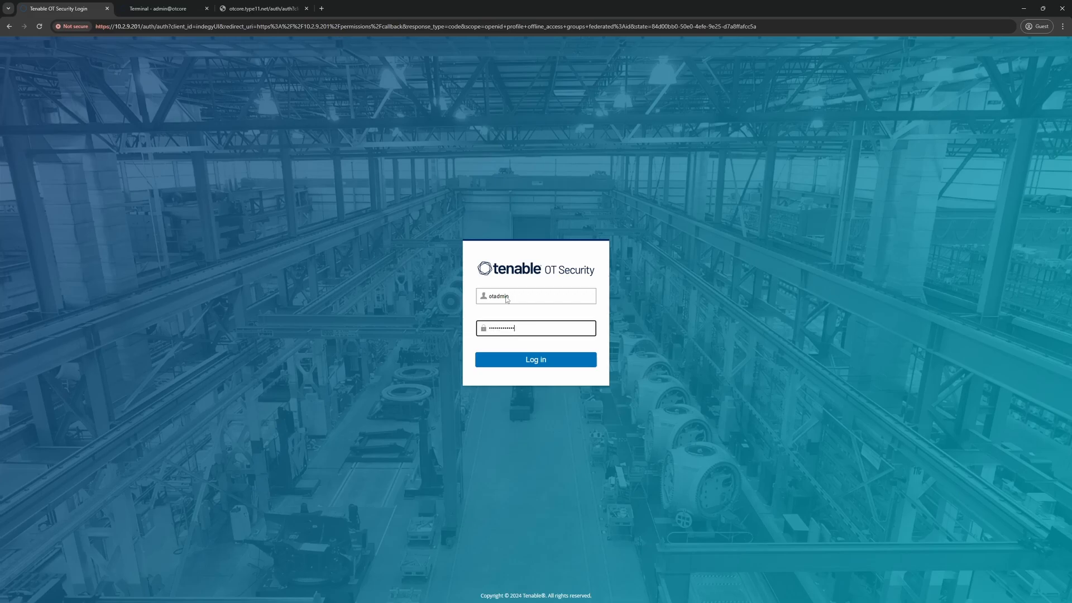
key(Return)
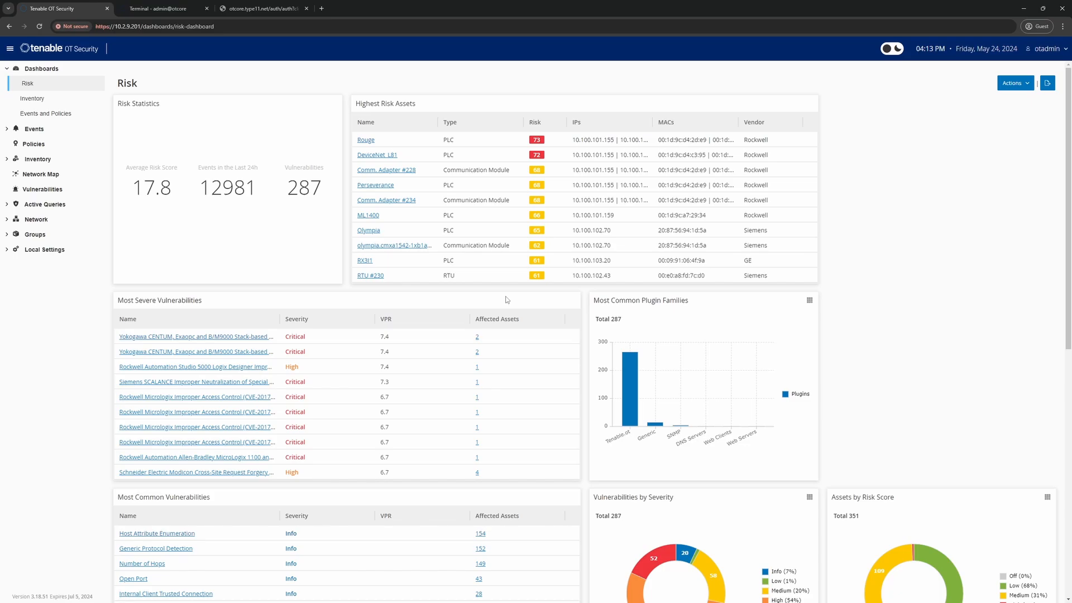
Step: Open the Device page of the system configuration within the local settings
click(34, 249)
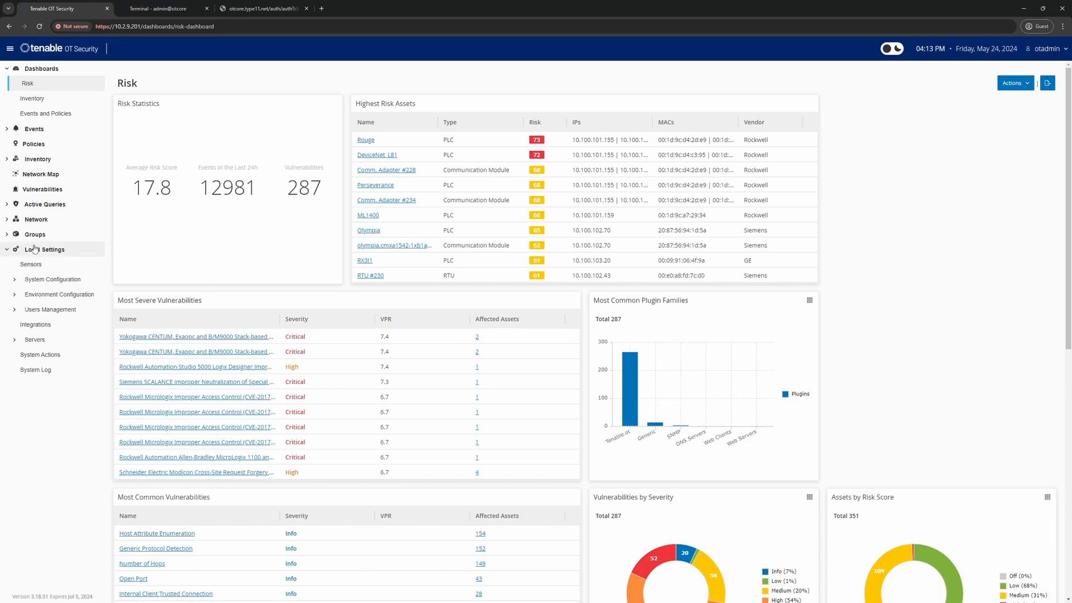
click(44, 280)
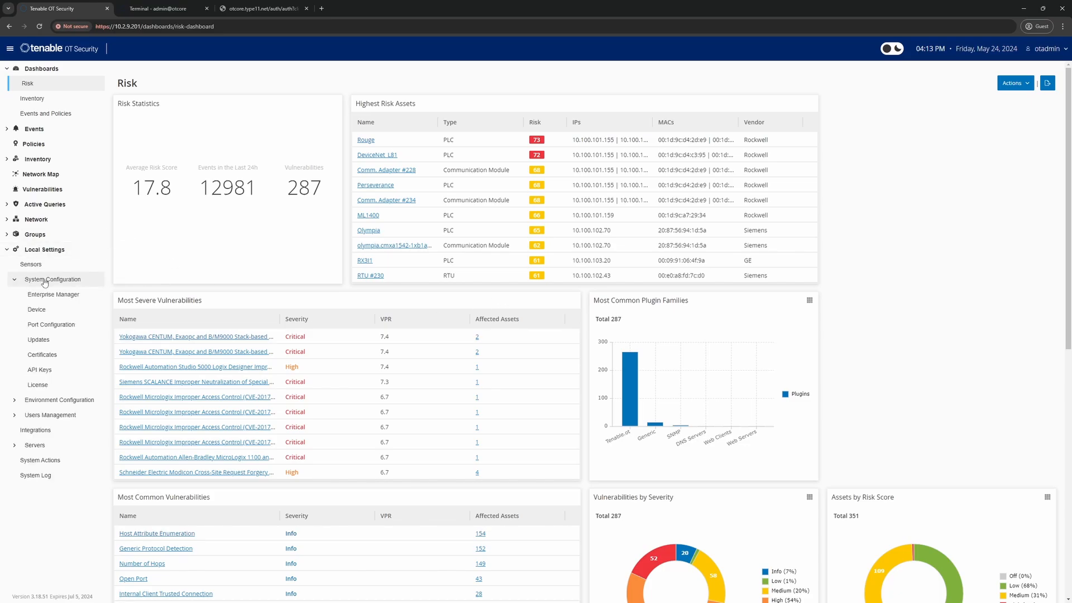
click(39, 310)
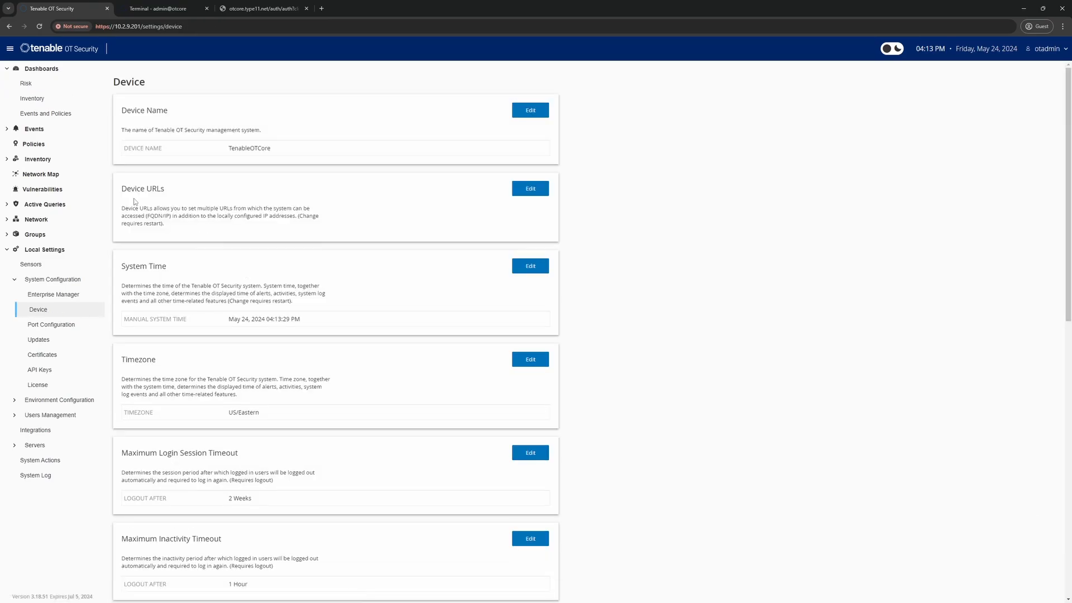
Step: Enter otcore.type11.net as a URL in the Device URLs settings
drag(121, 189, 164, 190)
mouse_move(163, 216)
mouse_down()
mouse_move(148, 216)
mouse_move(163, 217)
mouse_up()
click(531, 193)
click(885, 121)
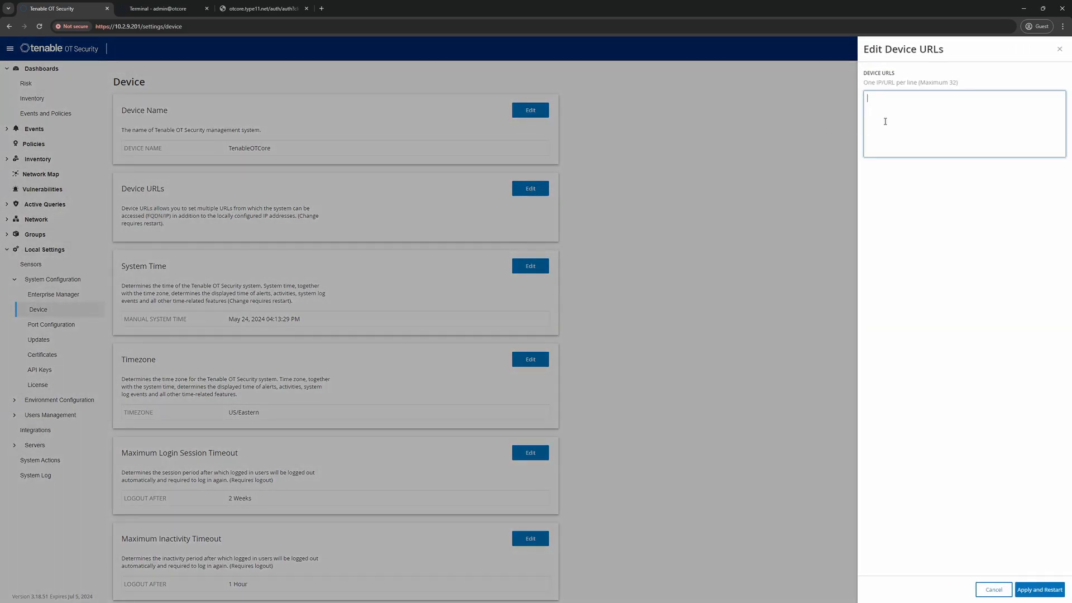
text(otcore.typ)
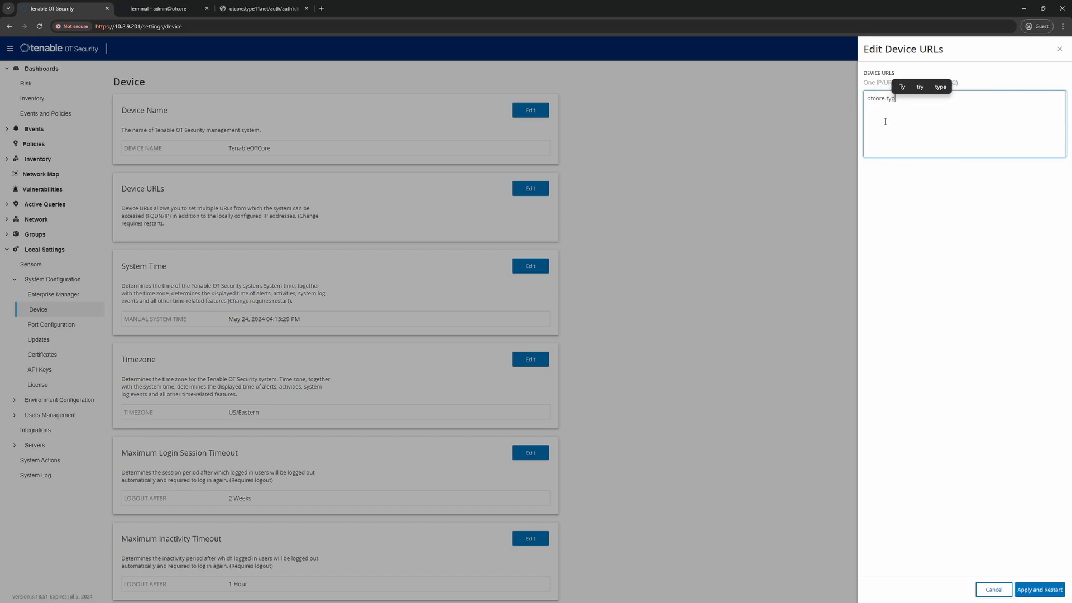
text(e11.net)
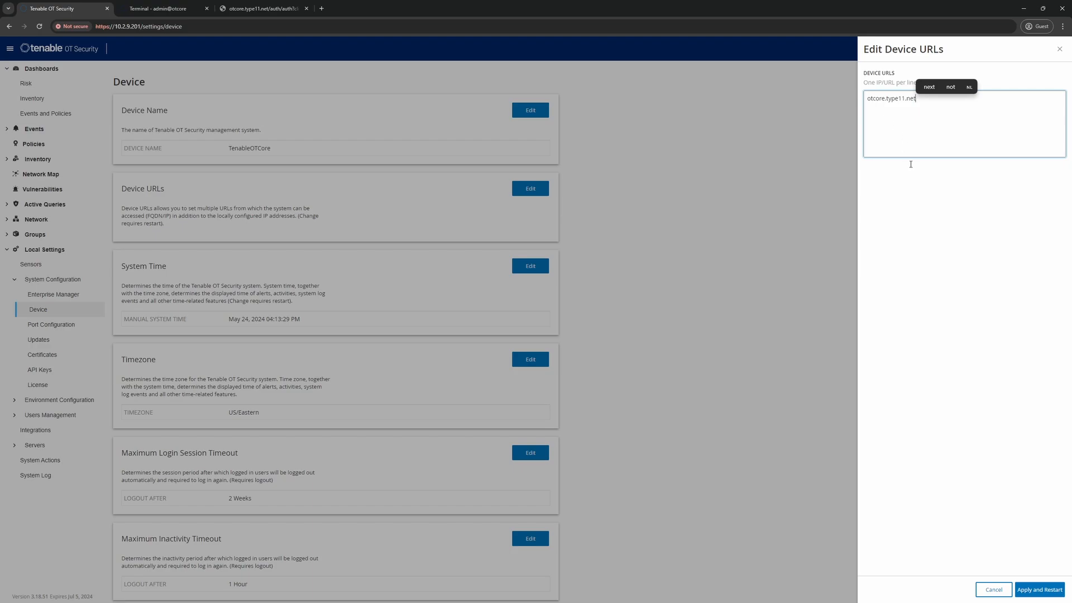
Step: Apply the device URL change and restart the system to put it into effect
click(963, 342)
click(1038, 591)
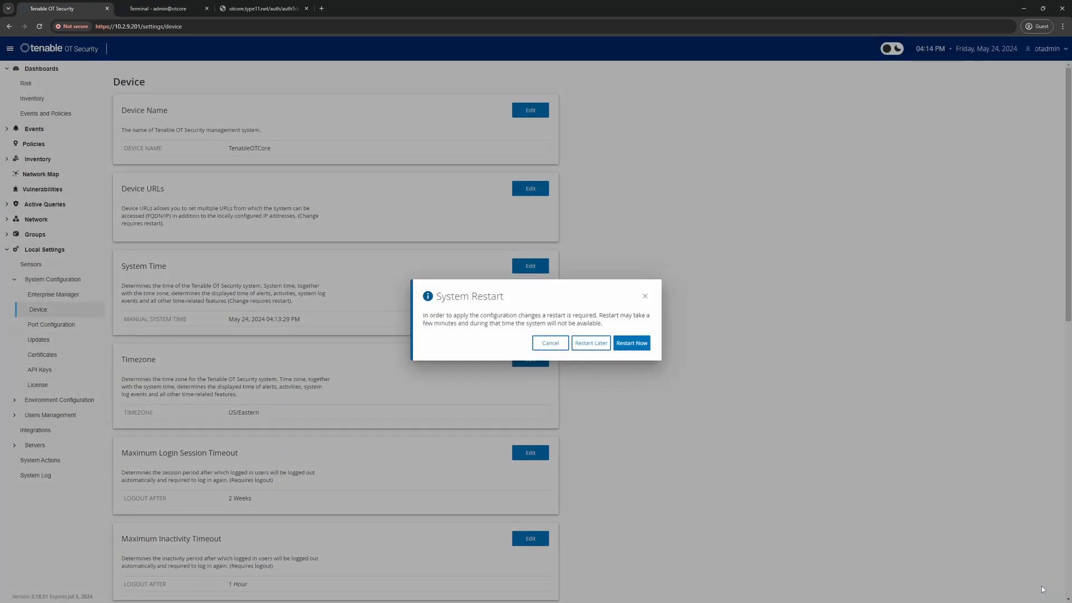
click(608, 343)
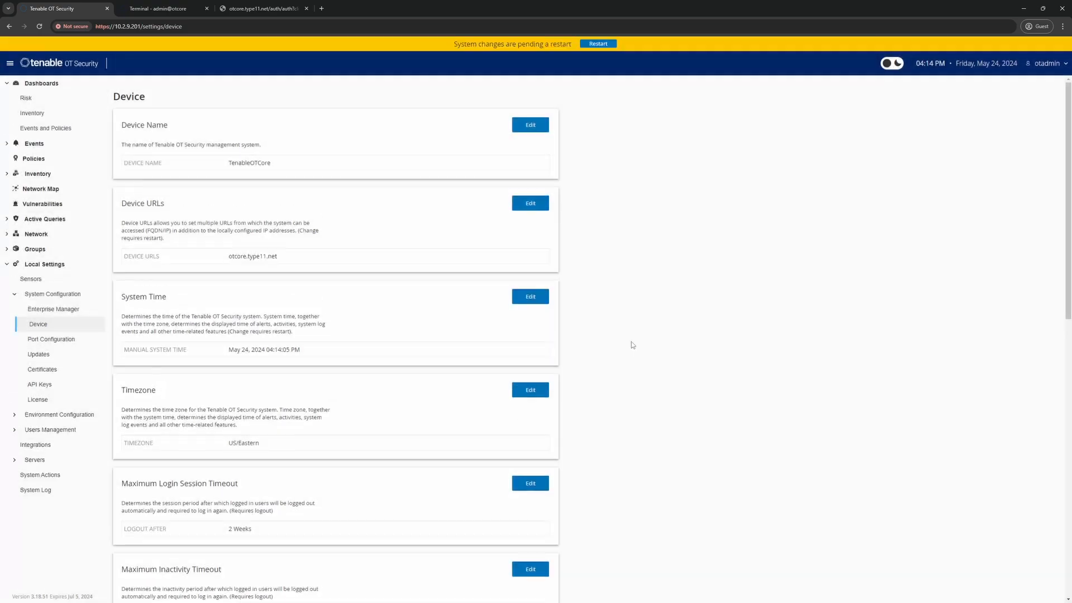
click(592, 44)
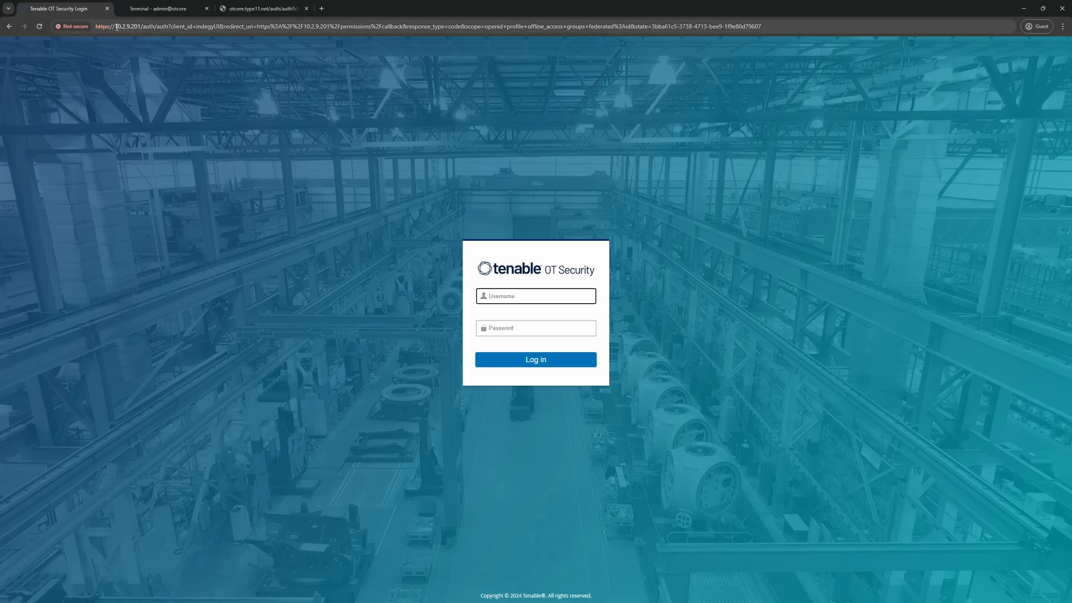
Step: Load otcore.type11.net in the current browser tab in place of the IP address page
drag(115, 26, 802, 33)
text(otcor)
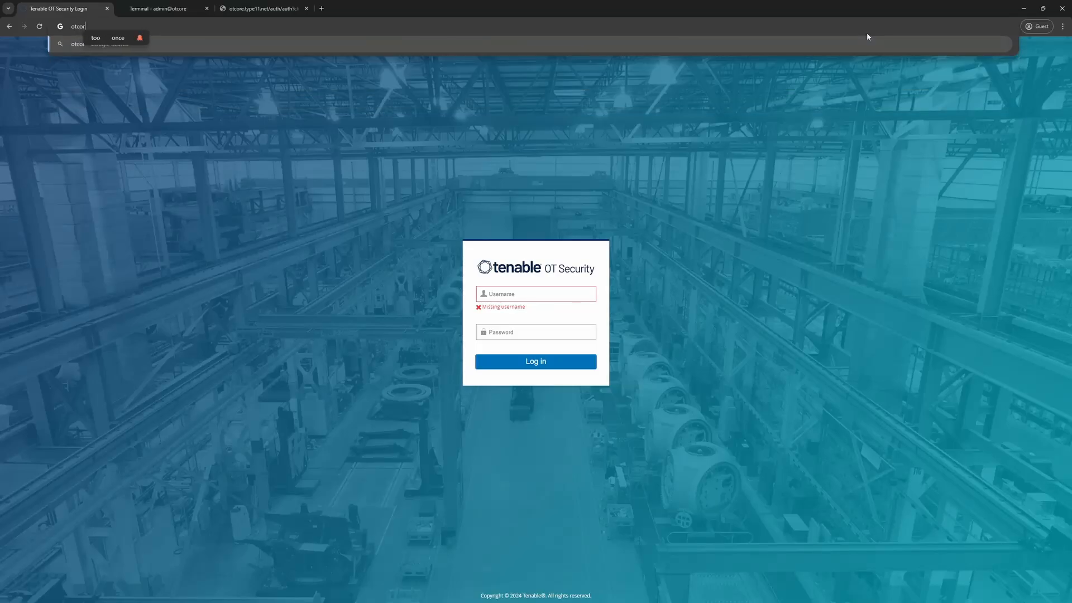
text(e.type11.net)
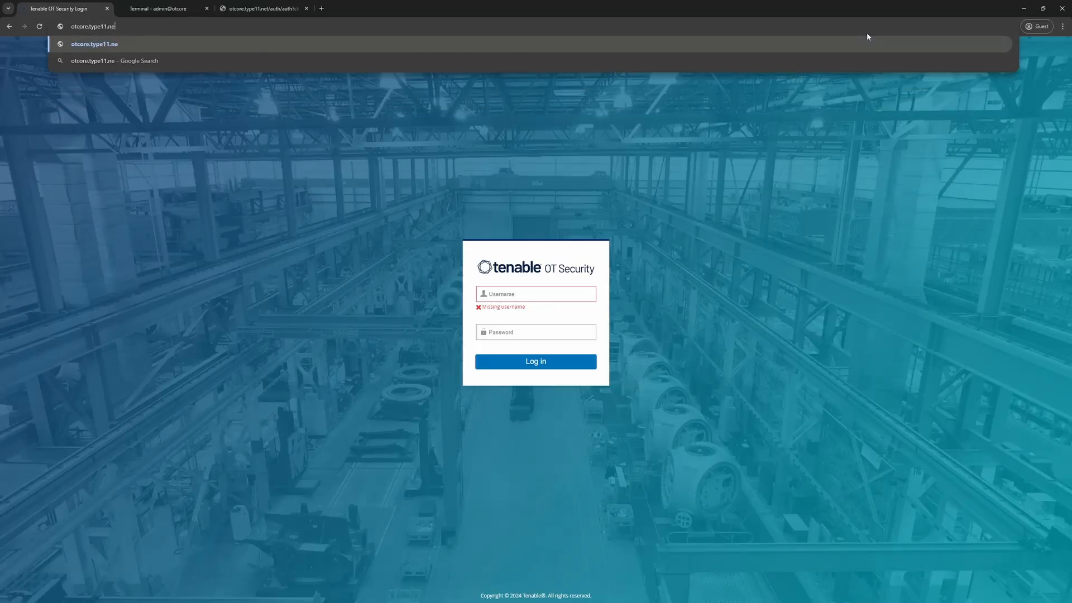
key(Return)
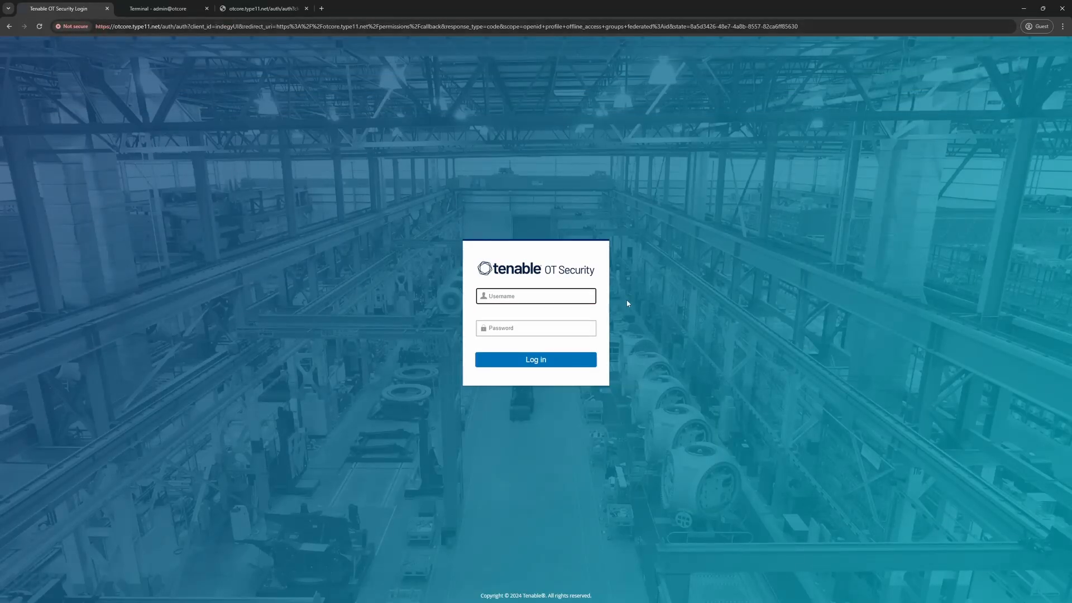
Step: Log in to OT Security on the otcore.type11.net page as otadmin with the account password
text(otadmin)
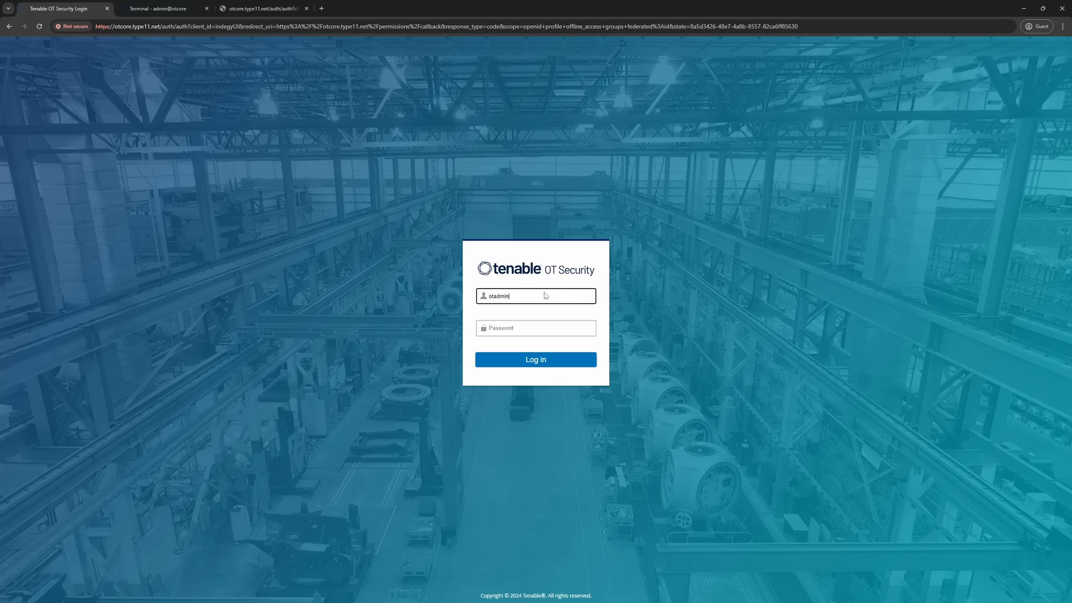
key(Tab)
text(•)
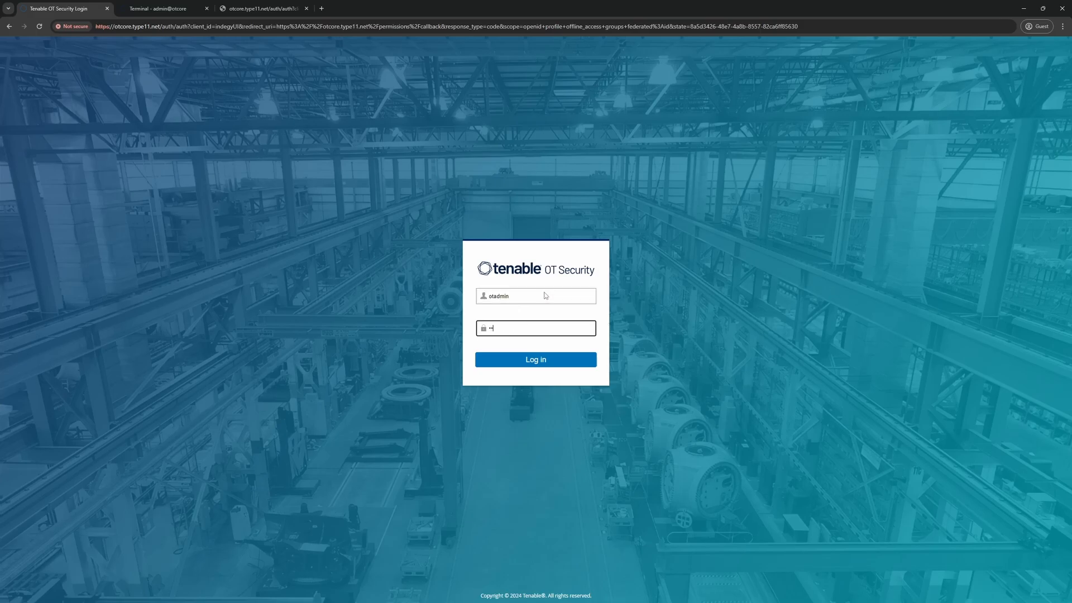
text(•••••••••••)
key(Return)
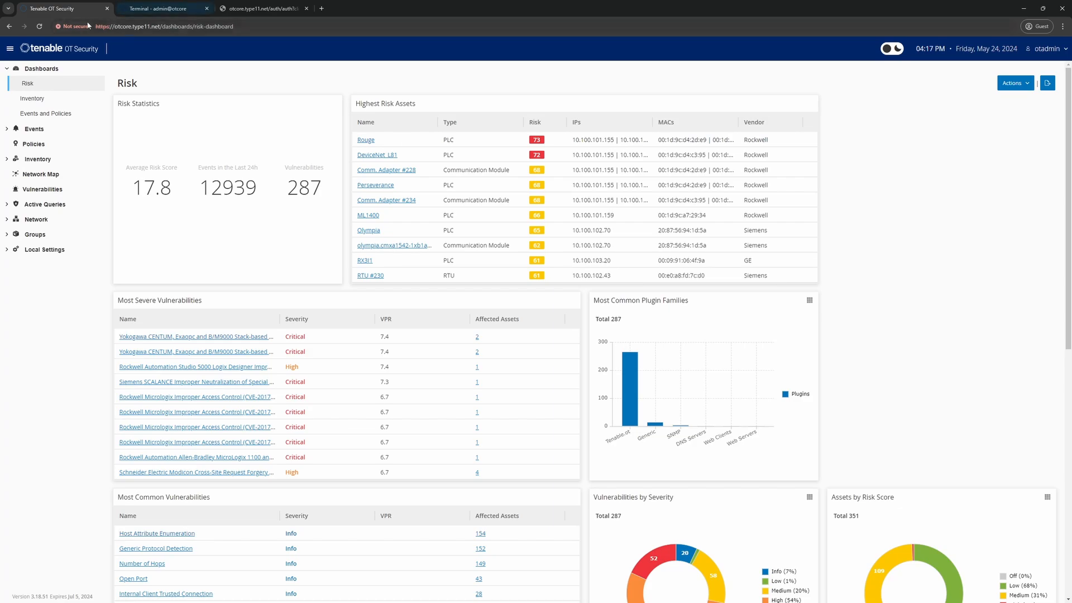
Step: Check the site's connection security information, and open the Certificates page of the system configuration
click(71, 26)
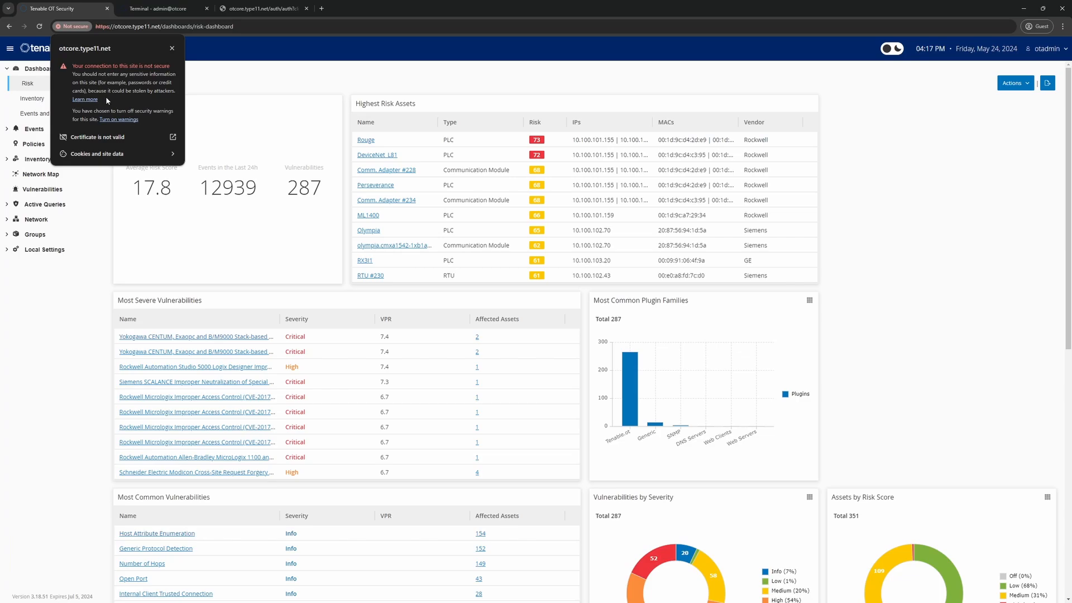
click(63, 376)
click(45, 251)
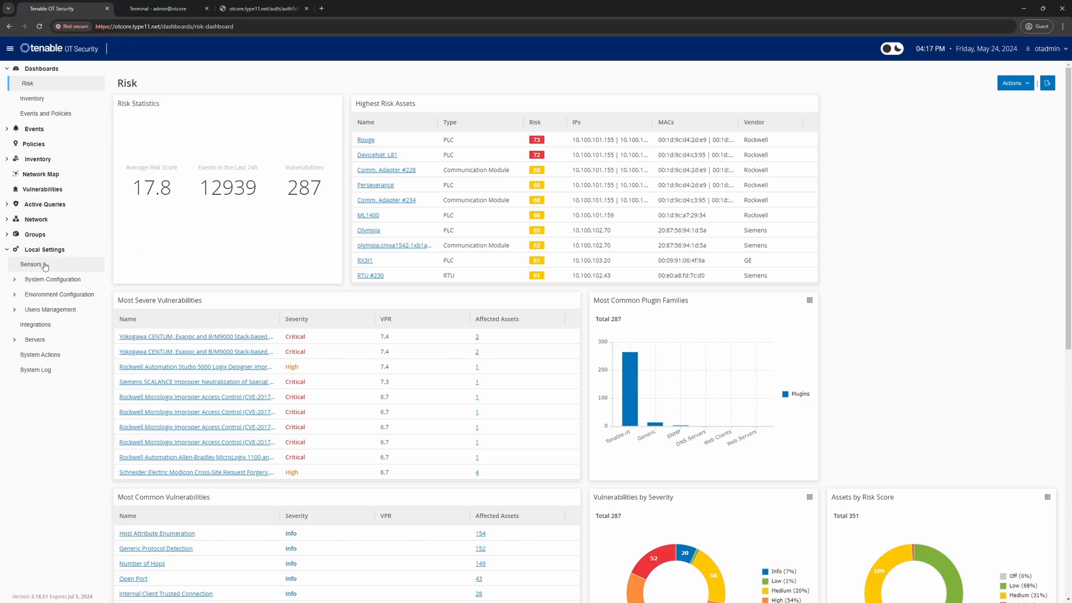
click(45, 280)
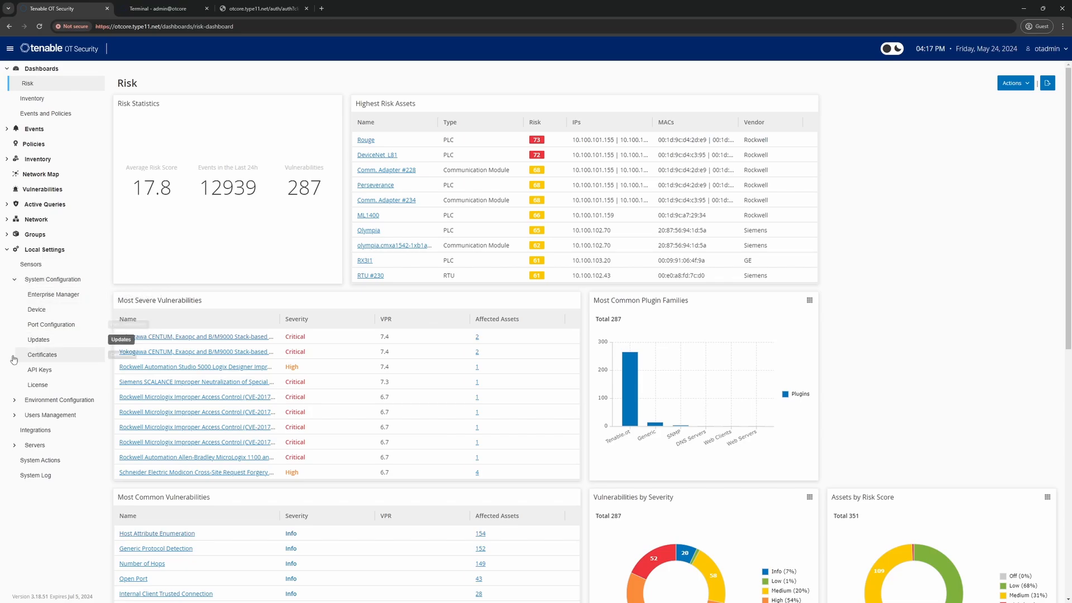
click(51, 358)
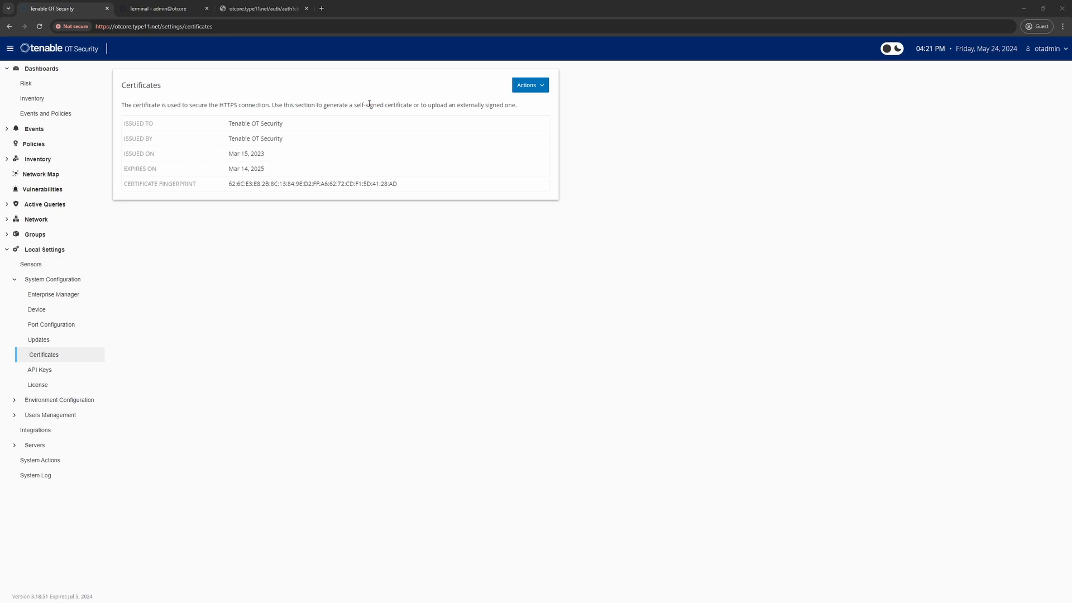
click(674, 395)
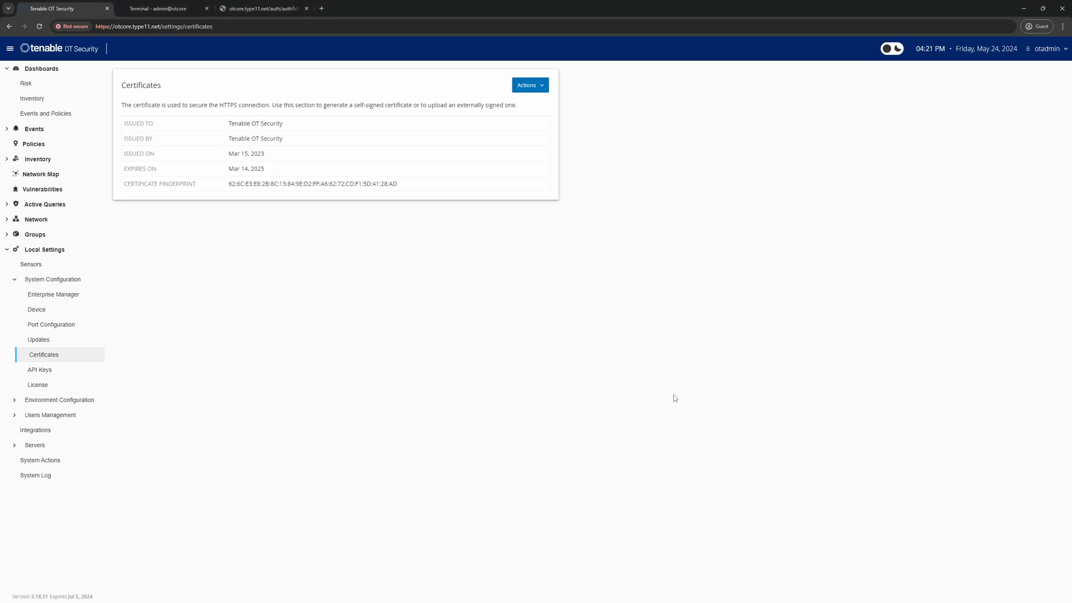
Step: Start a certificate upload and choose cert.pem from the Documents folder as the certificate file
click(532, 88)
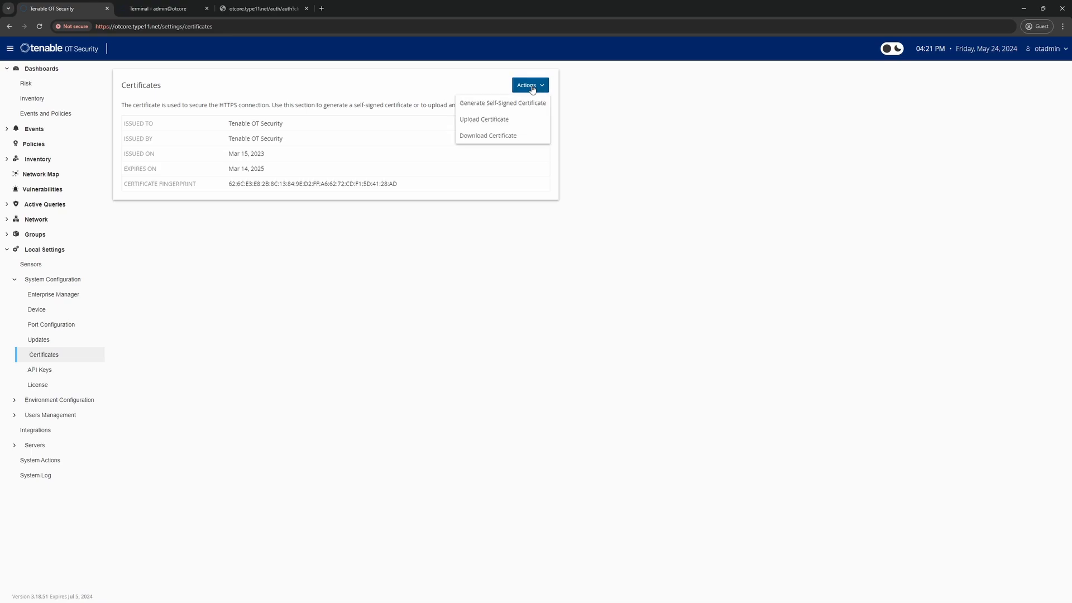
click(487, 122)
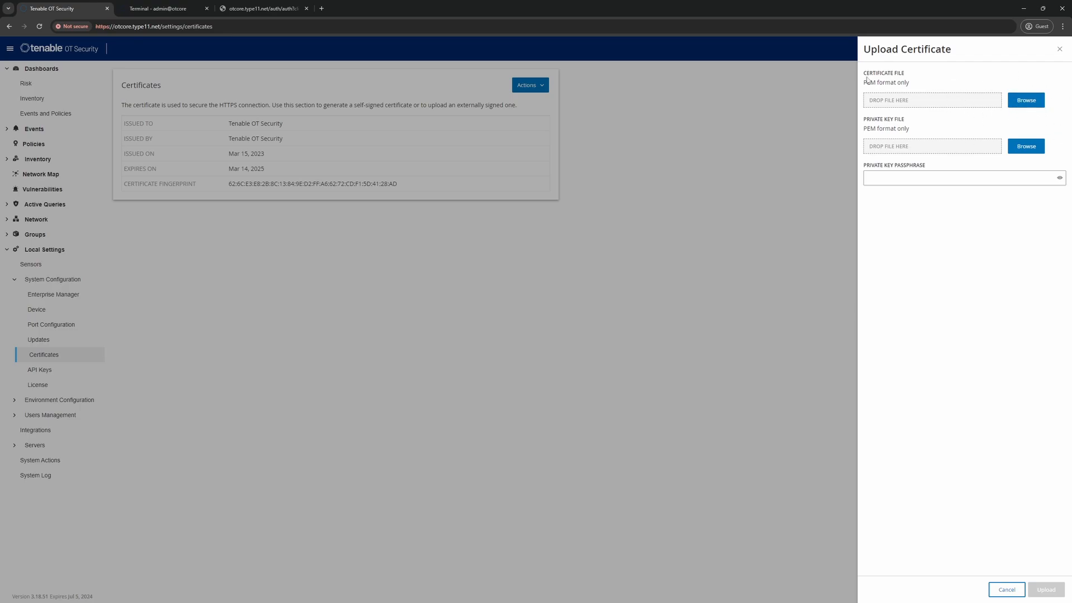
click(1028, 103)
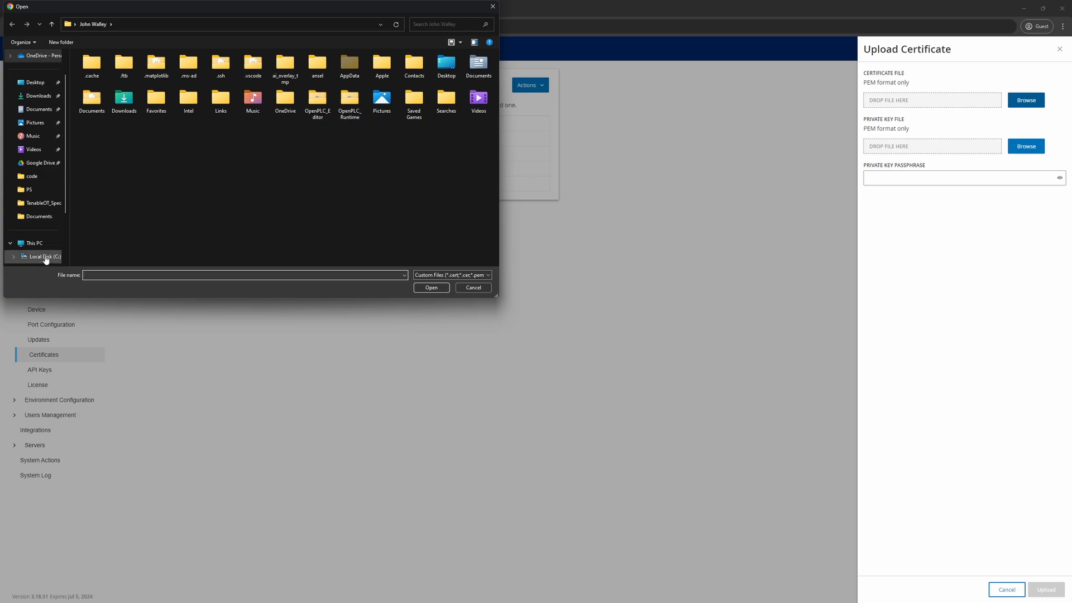
click(49, 258)
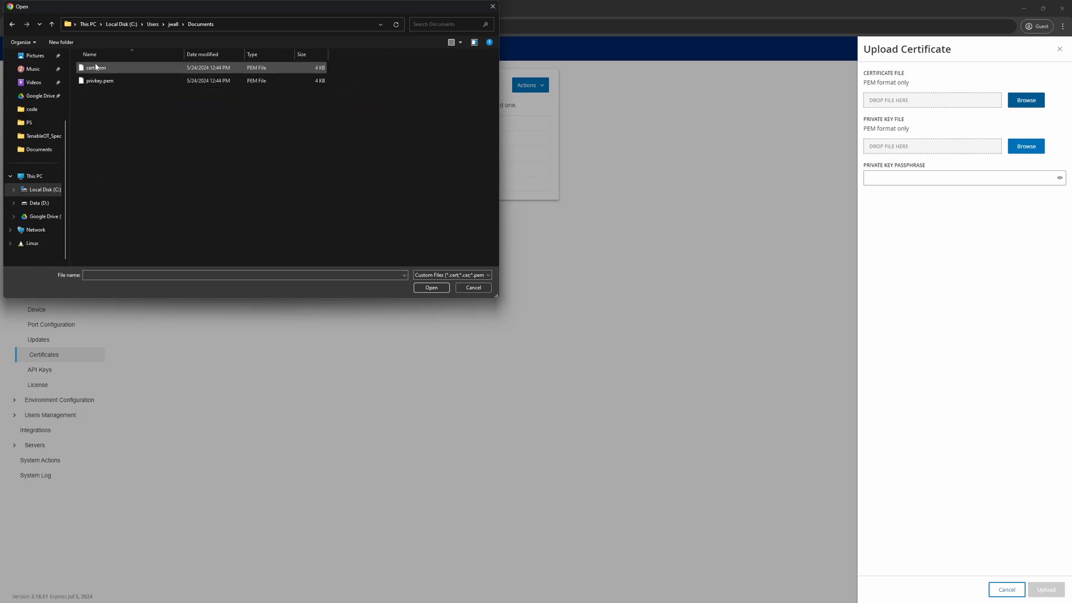
click(96, 68)
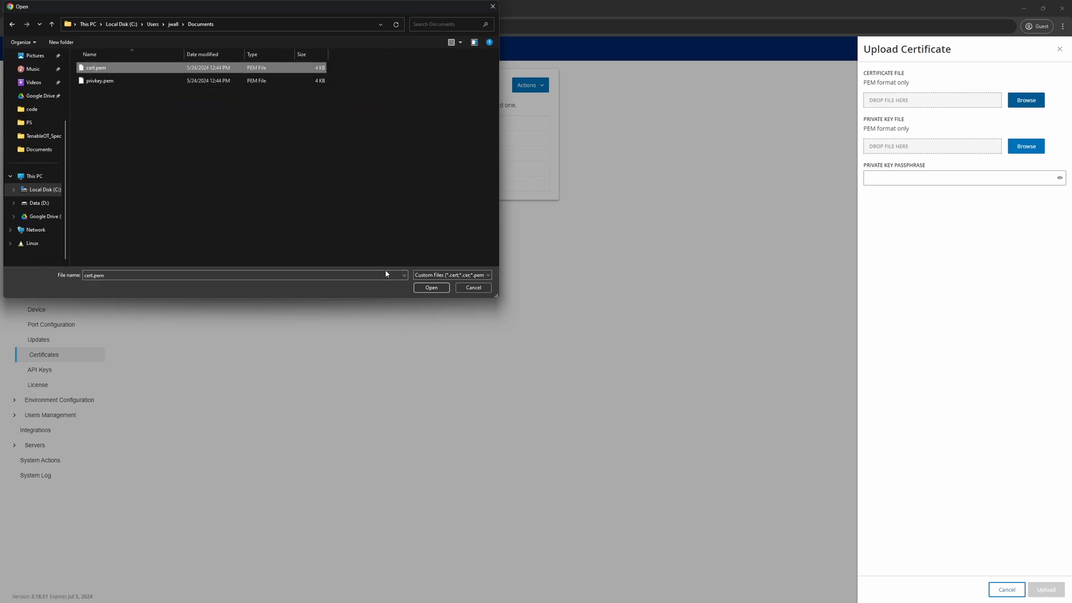
click(431, 288)
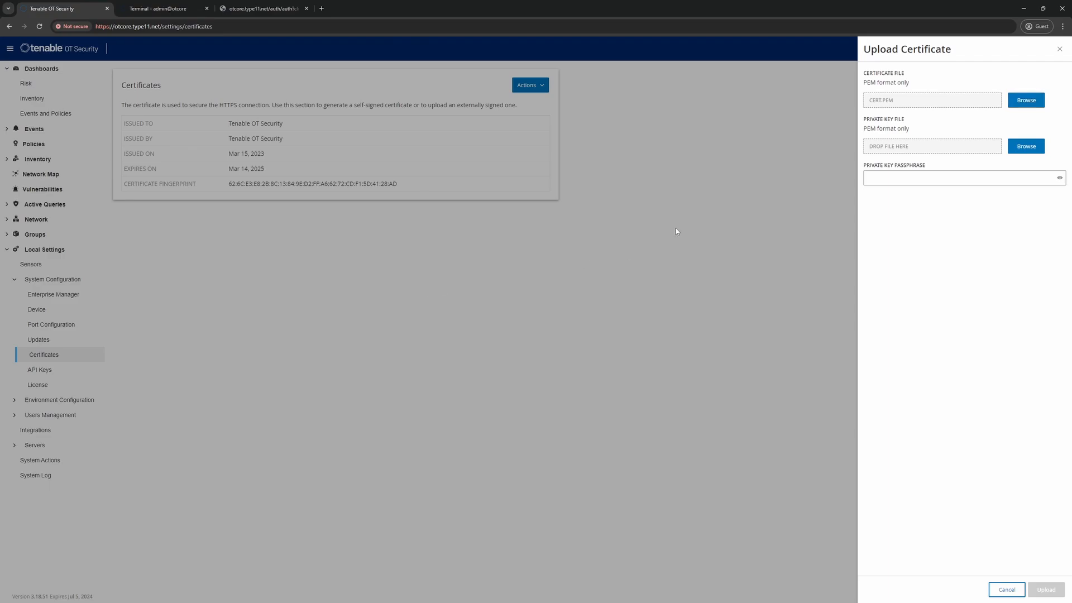
Step: Choose privkey.pem as the private key file, leave the passphrase empty, and upload the certificate
click(1026, 151)
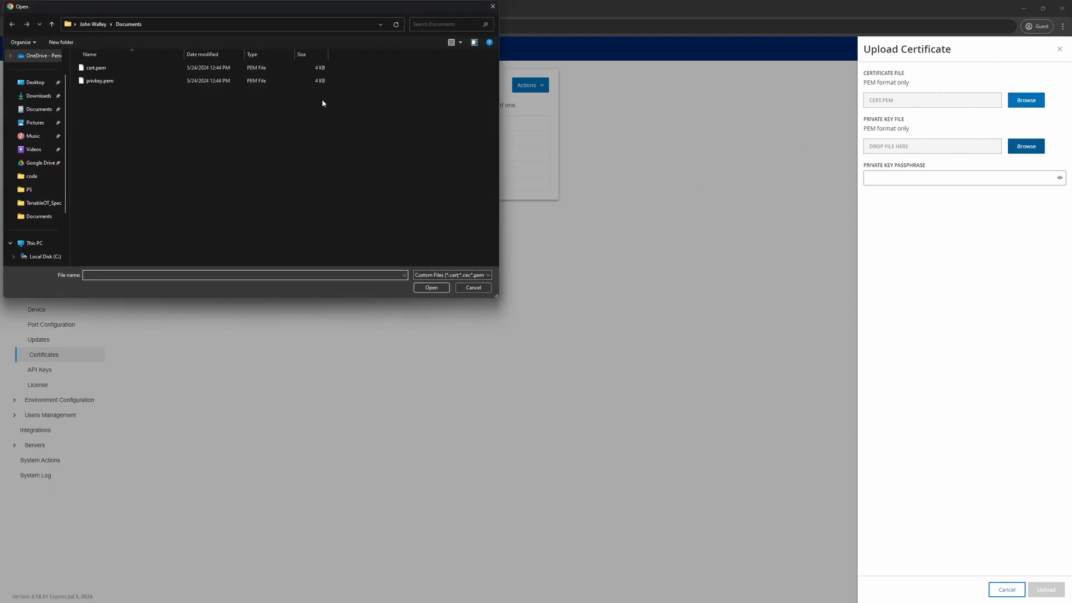
click(103, 82)
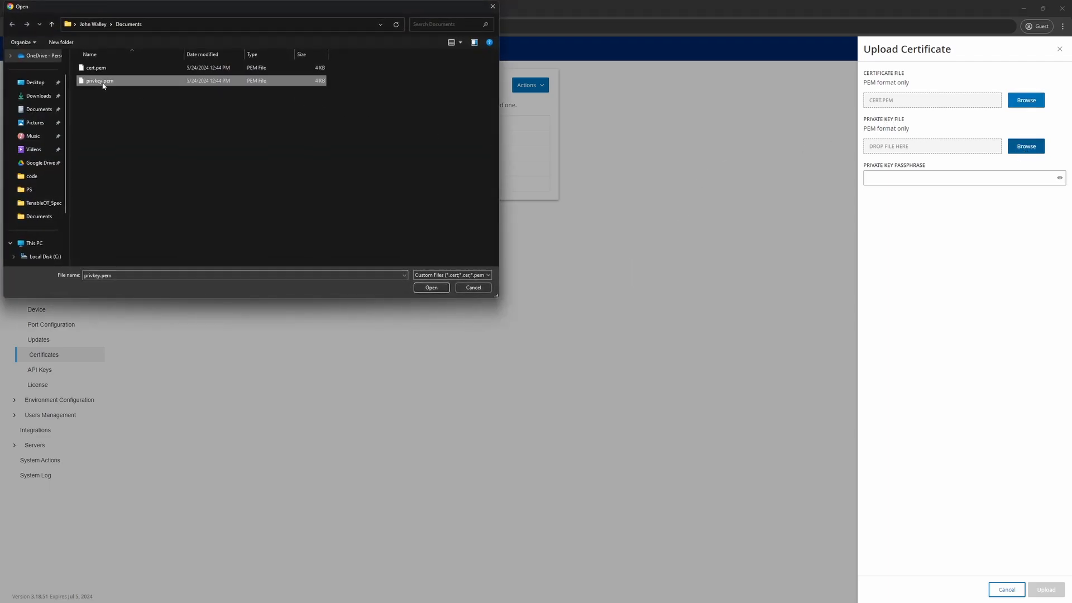
click(428, 287)
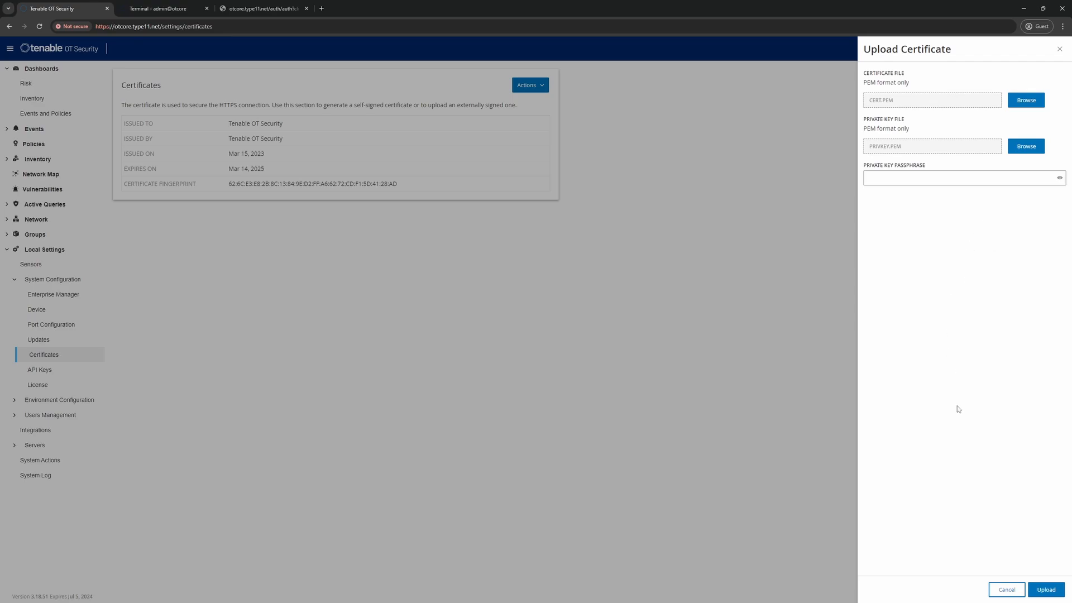
click(1046, 591)
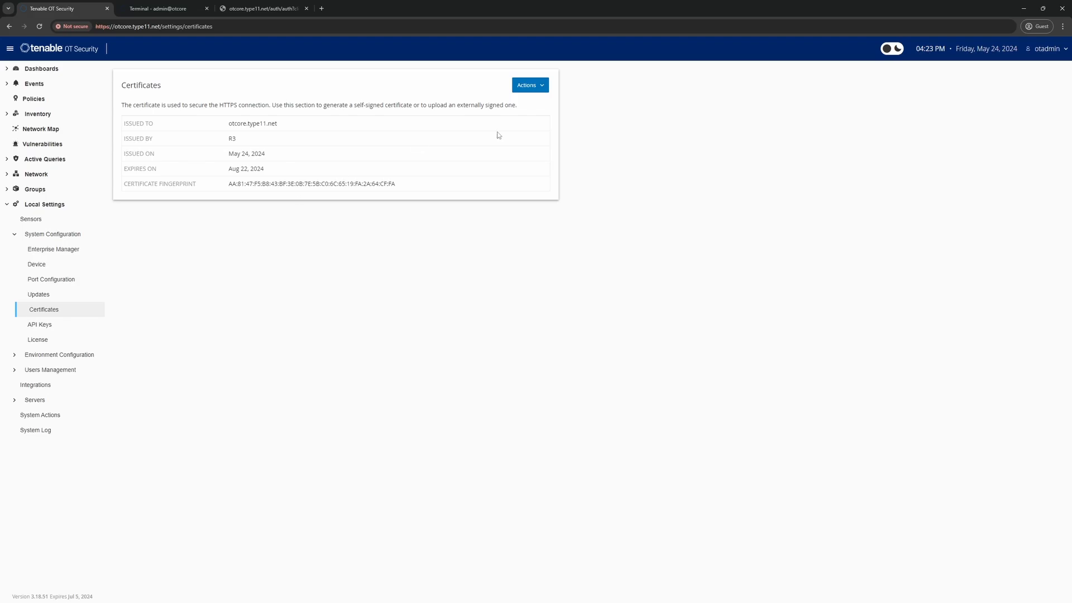
Step: Close and reopen the browser, load otcore.type11.net, and examine the connection security details of the site
click(1062, 8)
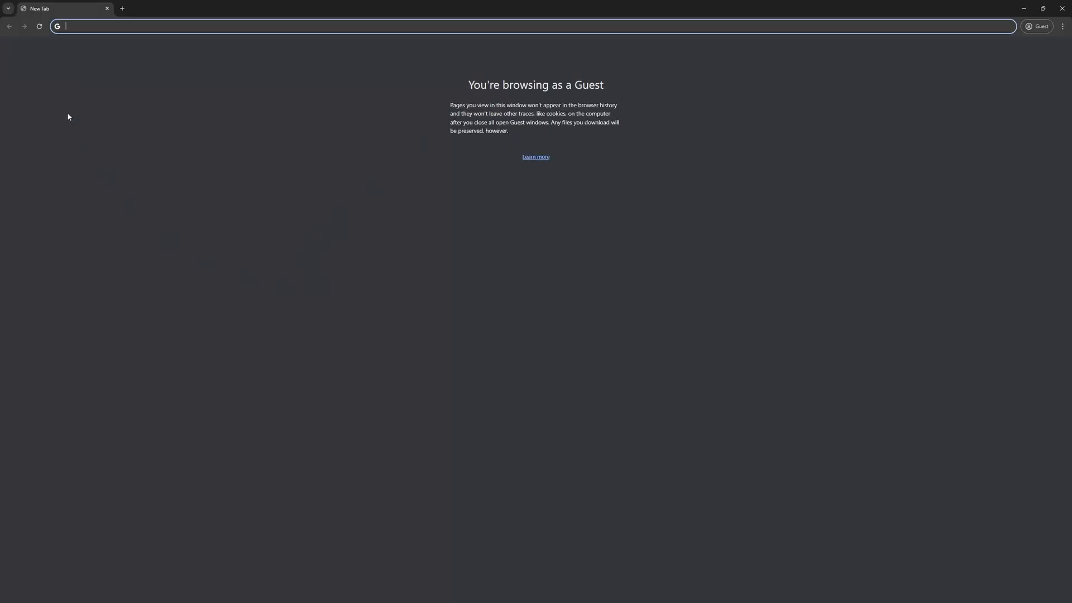
text(otcore)
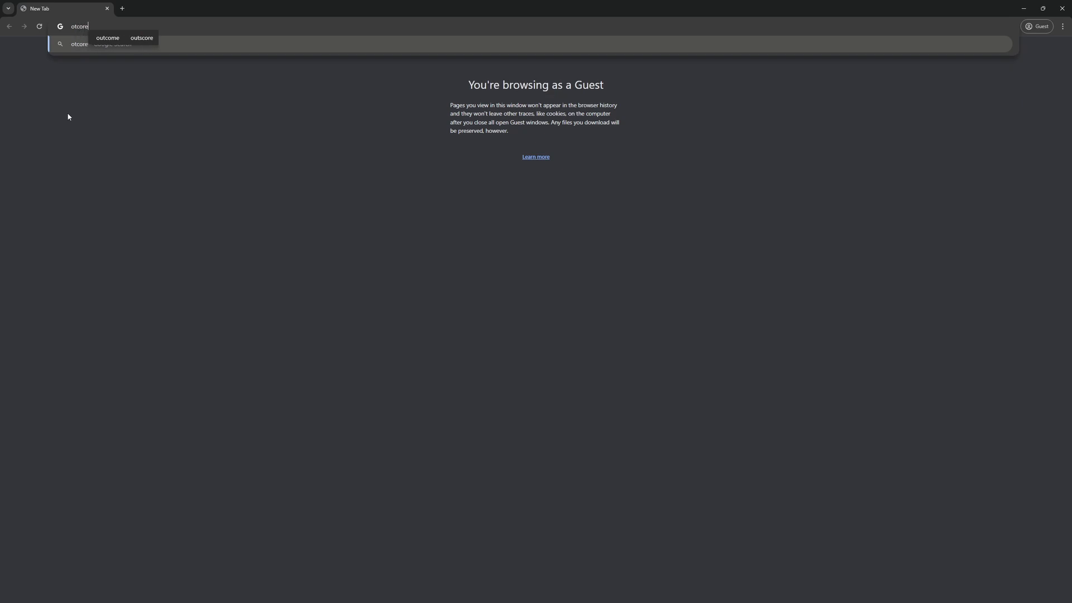
text(.type11.net)
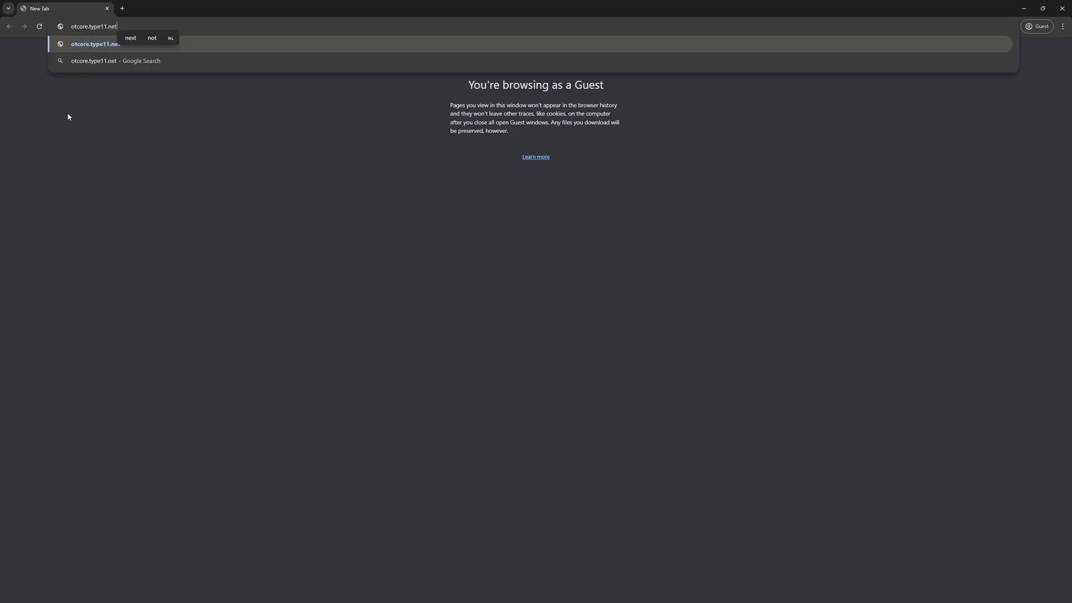
key(Return)
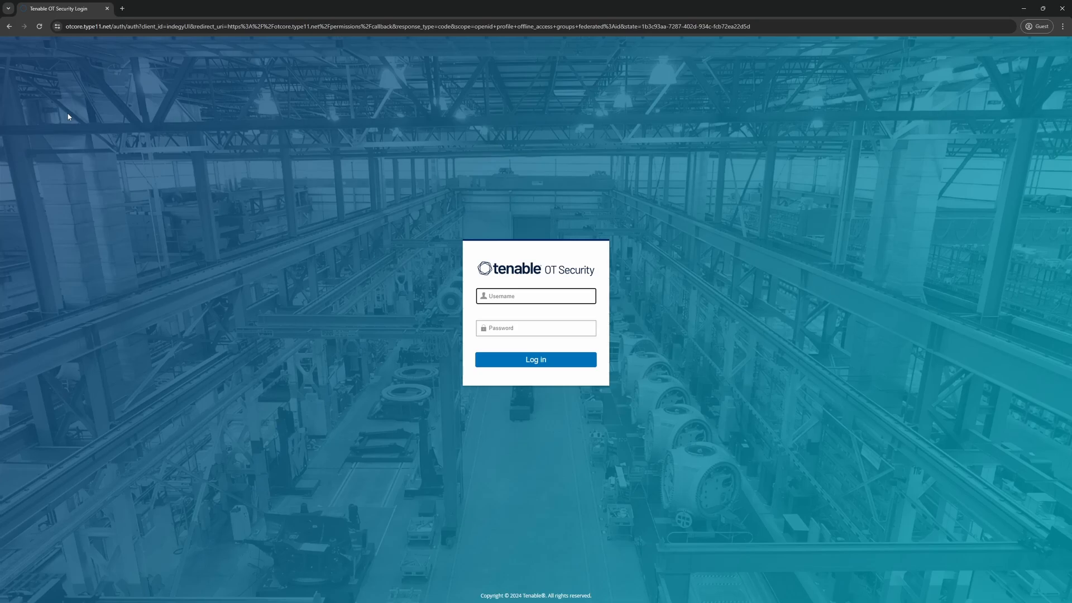
click(57, 28)
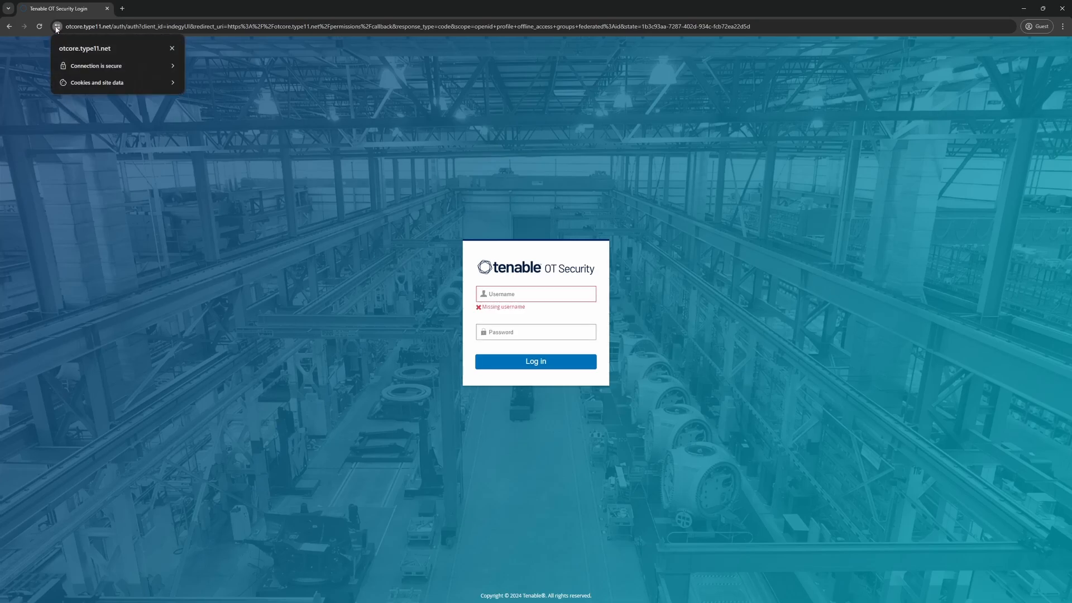
click(111, 67)
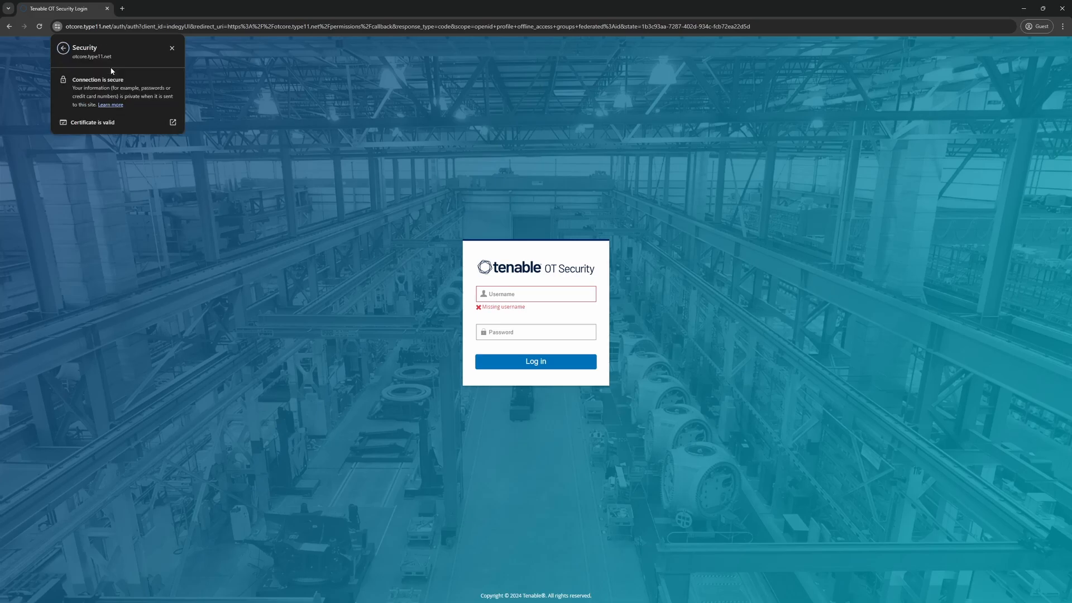